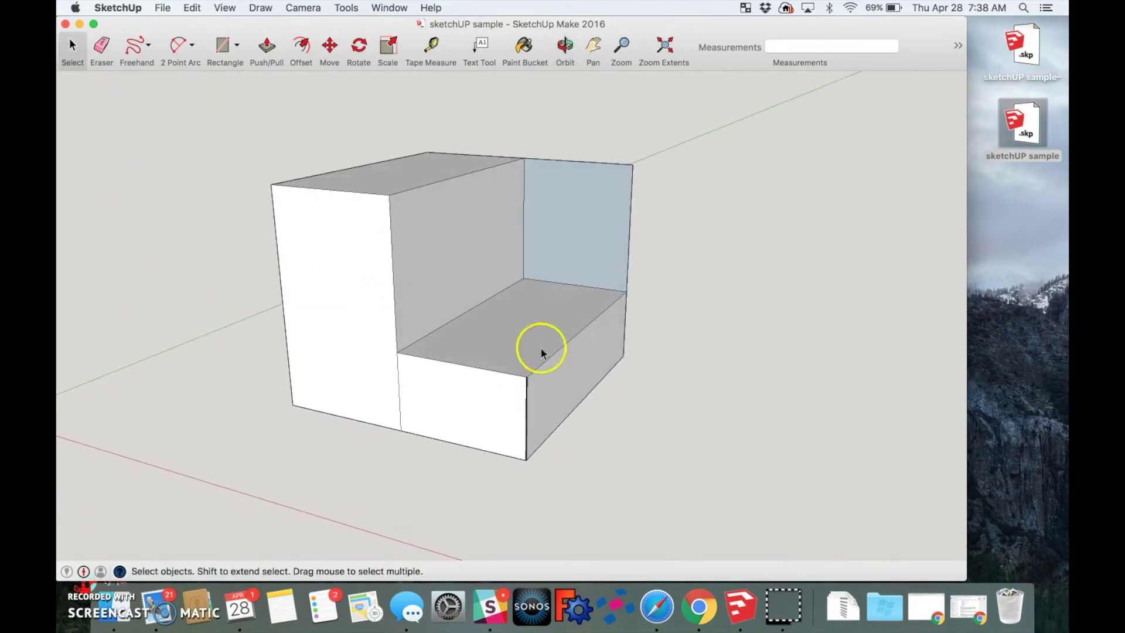
# Export the block as an ASCII STL in millimetres, saving sketchUP sample.stl to the desktop.
pyautogui.moveTo(502, 353)
pyautogui.mouseDown(button='middle')
pyautogui.moveTo(673, 369)
pyautogui.moveTo(557, 360)
pyautogui.moveTo(466, 374)
pyautogui.moveTo(506, 363)
pyautogui.mouseUp(button='middle')
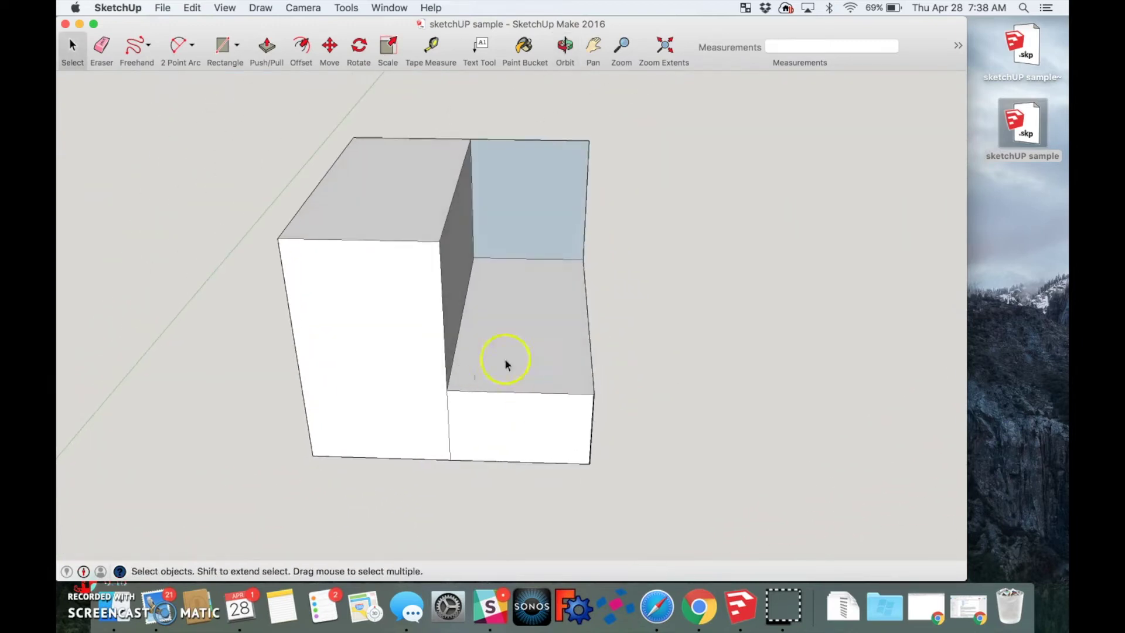
pyautogui.click(159, 9)
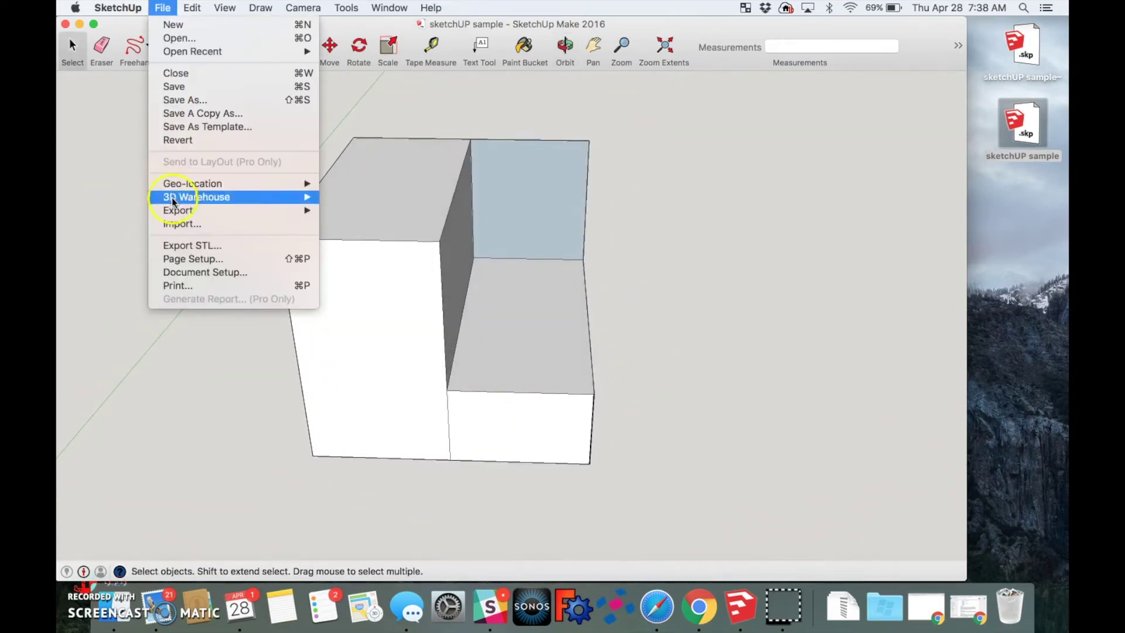
pyautogui.click(182, 241)
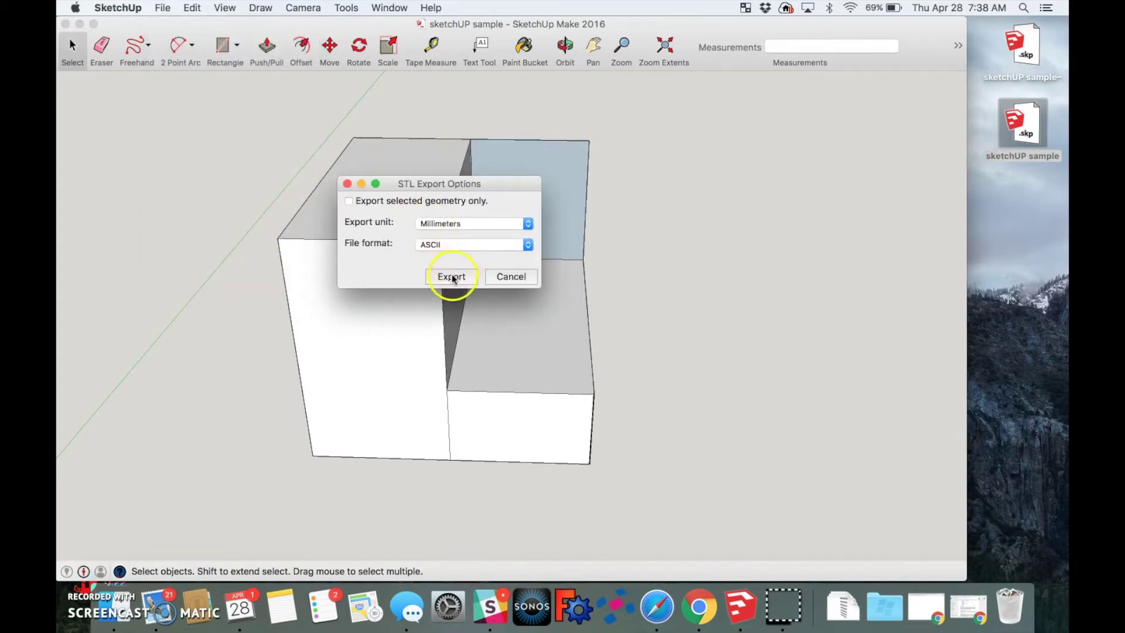
pyautogui.click(452, 276)
pyautogui.click(680, 245)
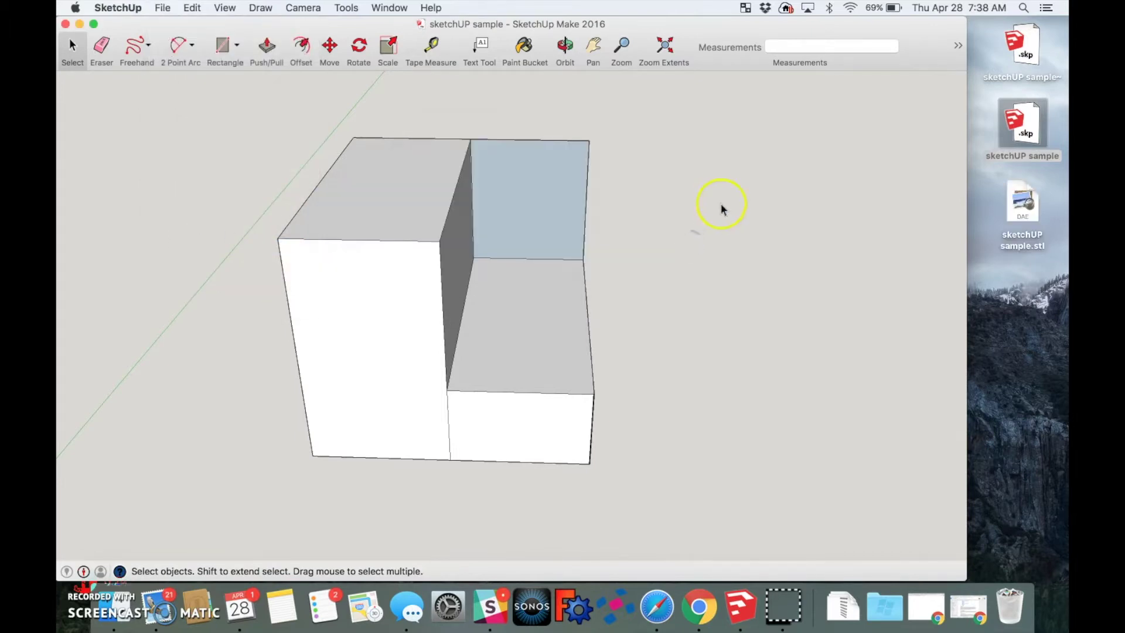
pyautogui.click(618, 604)
# Load sketchUP sample.stl into netfabb, adjust the view, and bring up the Measurement tools.
pyautogui.moveTo(1015, 222)
pyautogui.mouseDown()
pyautogui.moveTo(445, 246)
pyautogui.moveTo(439, 280)
pyautogui.mouseUp()
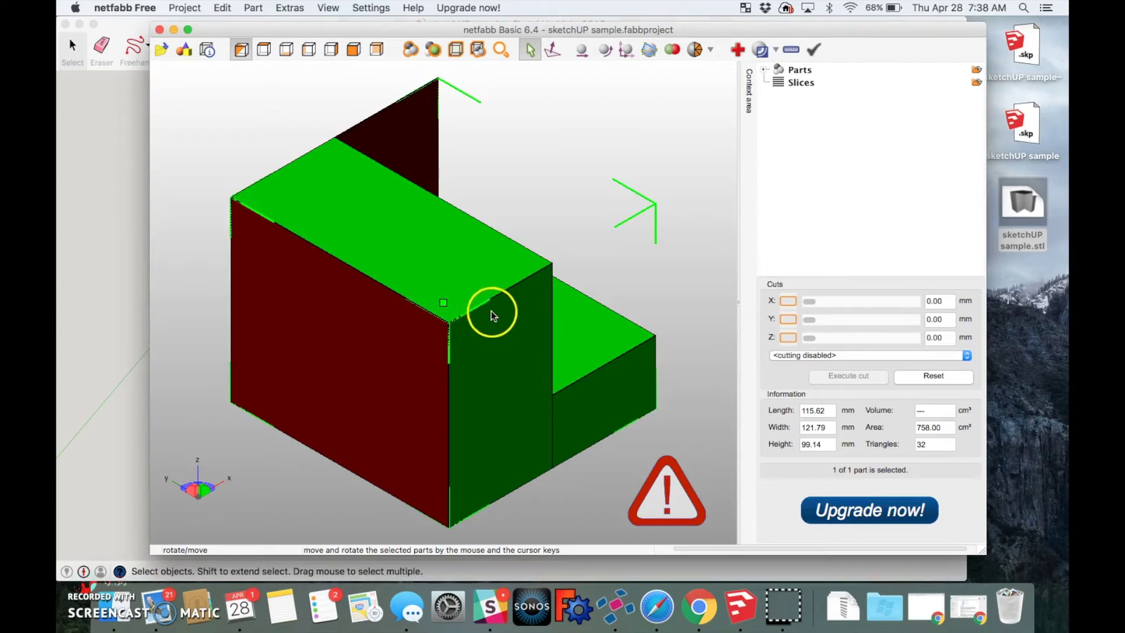
pyautogui.moveTo(504, 321)
pyautogui.mouseDown(button='right')
pyautogui.moveTo(459, 299)
pyautogui.moveTo(469, 302)
pyautogui.moveTo(420, 297)
pyautogui.moveTo(477, 301)
pyautogui.moveTo(498, 334)
pyautogui.moveTo(523, 321)
pyautogui.moveTo(533, 293)
pyautogui.moveTo(525, 301)
pyautogui.moveTo(563, 301)
pyautogui.moveTo(508, 305)
pyautogui.moveTo(513, 316)
pyautogui.mouseUp(button='right')
pyautogui.moveTo(491, 320)
pyautogui.mouseDown(button='middle')
pyautogui.moveTo(462, 318)
pyautogui.moveTo(512, 324)
pyautogui.mouseUp(button='middle')
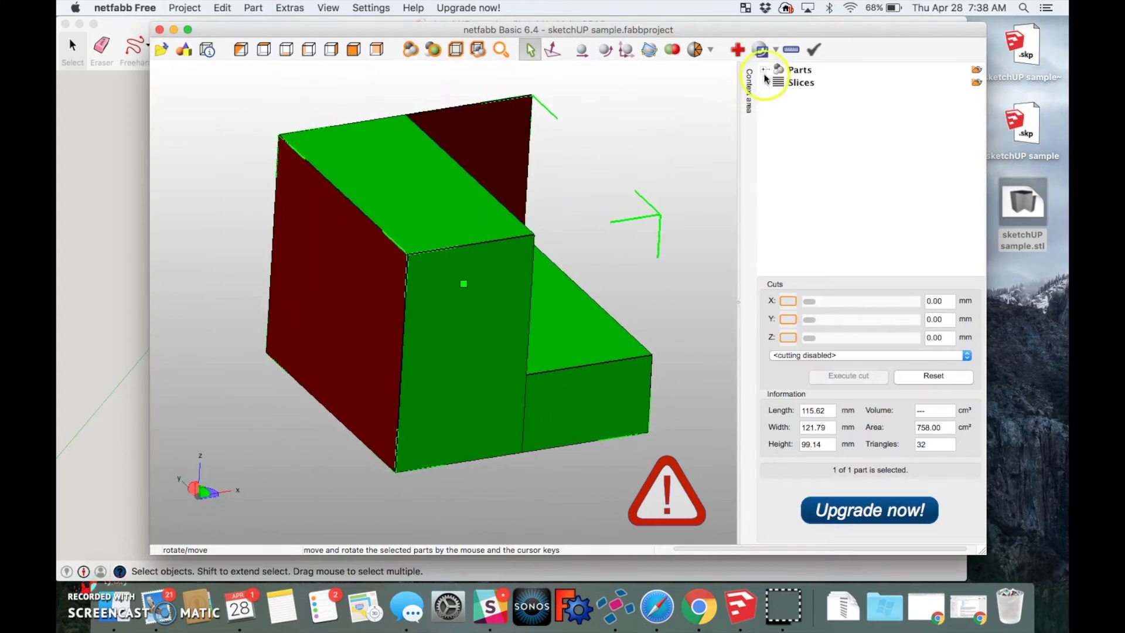
pyautogui.click(791, 50)
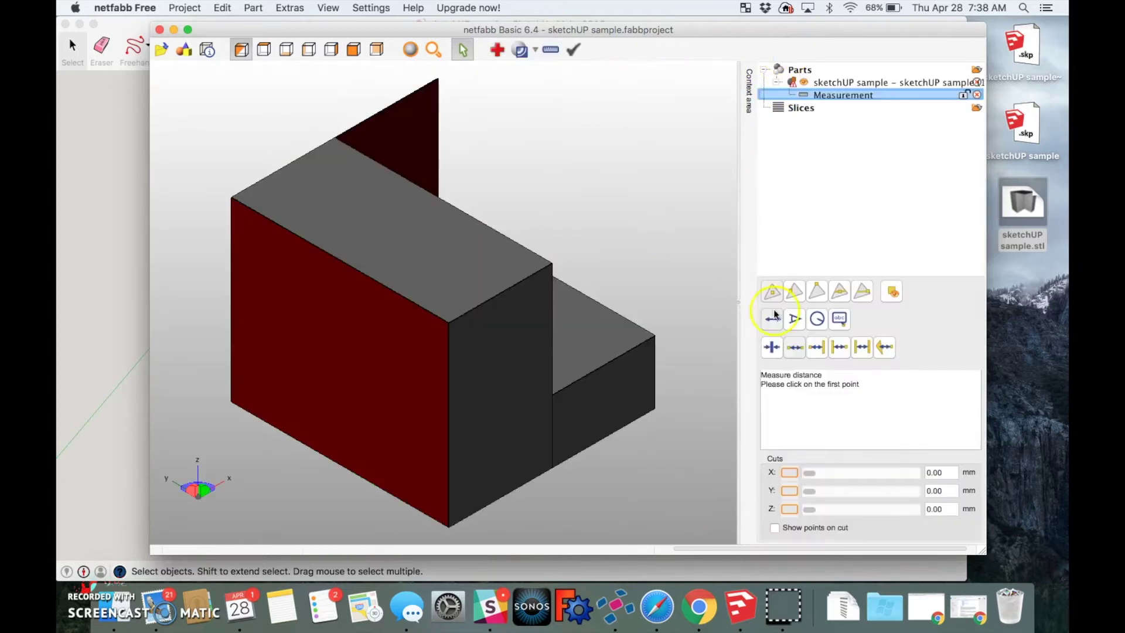
# Measure wall thickness on both red faces of the part, each reading 0.00 mm.
pyautogui.click(774, 347)
pyautogui.moveTo(589, 335); pyautogui.dragTo(557, 311, button='right')
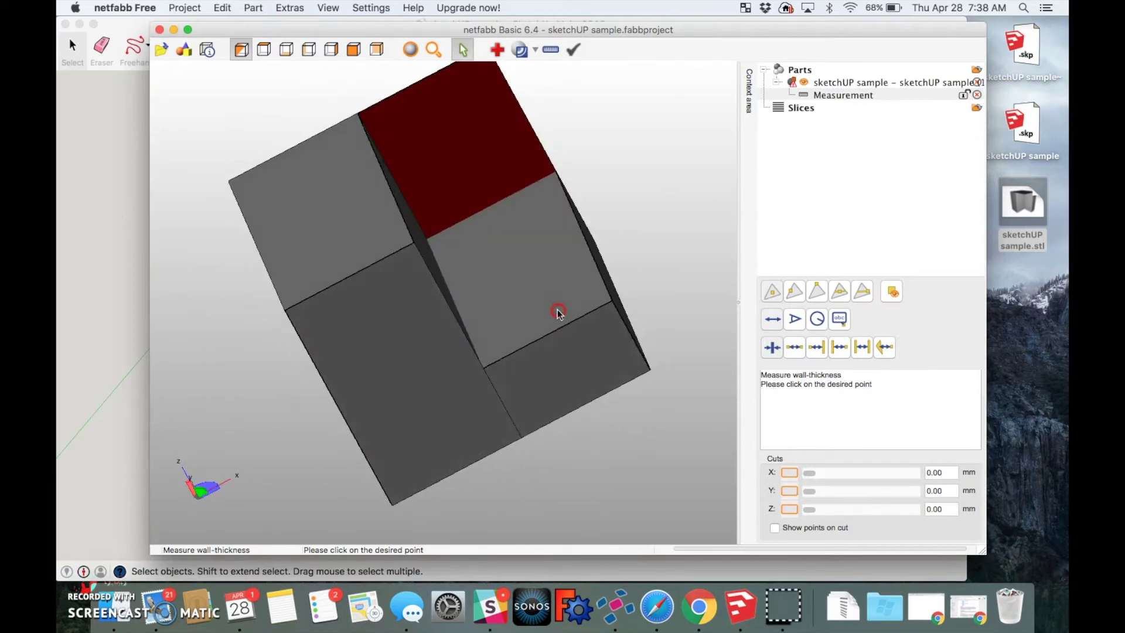
pyautogui.moveTo(484, 321)
pyautogui.mouseDown(button='right')
pyautogui.moveTo(466, 328)
pyautogui.moveTo(487, 318)
pyautogui.mouseUp(button='right')
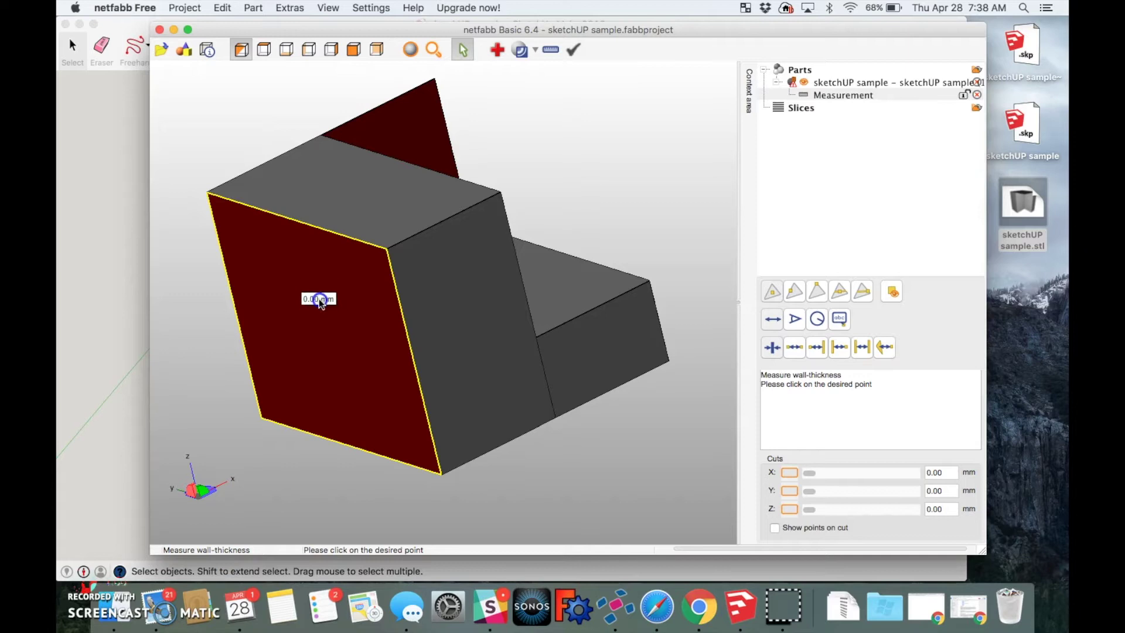
pyautogui.click(319, 300)
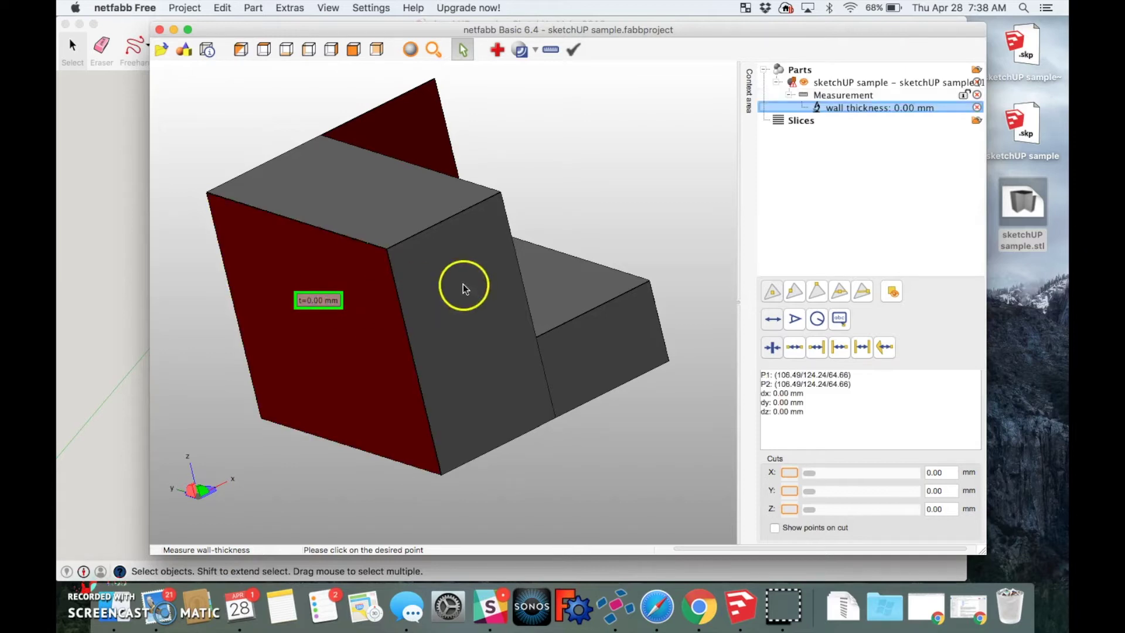
pyautogui.moveTo(572, 281); pyautogui.dragTo(549, 322, button='right')
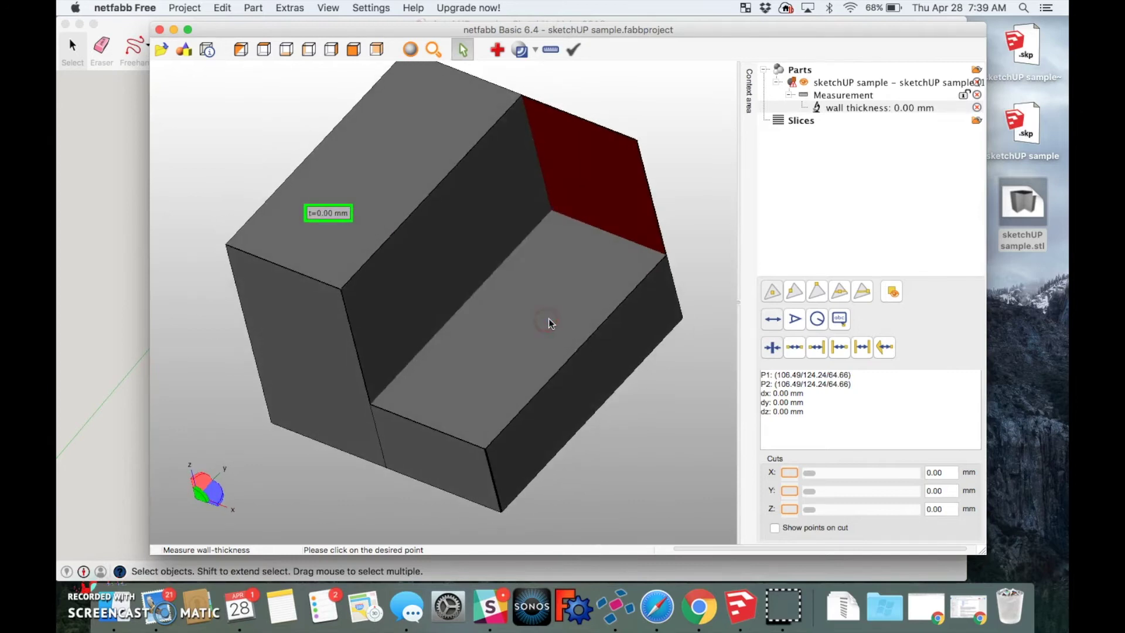
pyautogui.click(594, 199)
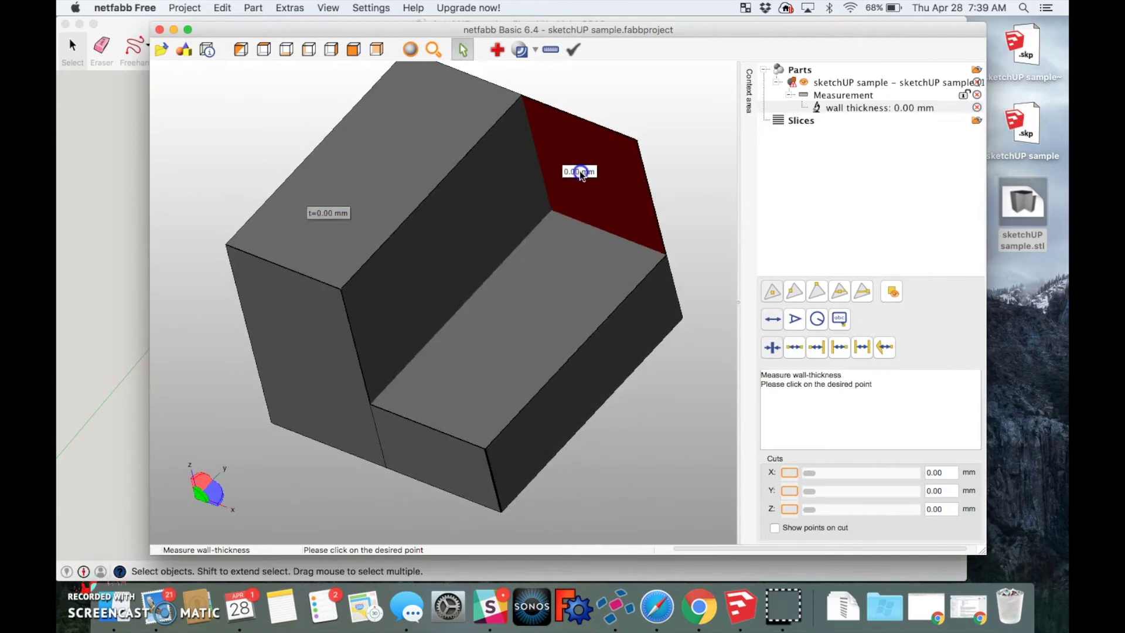
pyautogui.click(589, 152)
pyautogui.moveTo(567, 198); pyautogui.dragTo(583, 178, button='right')
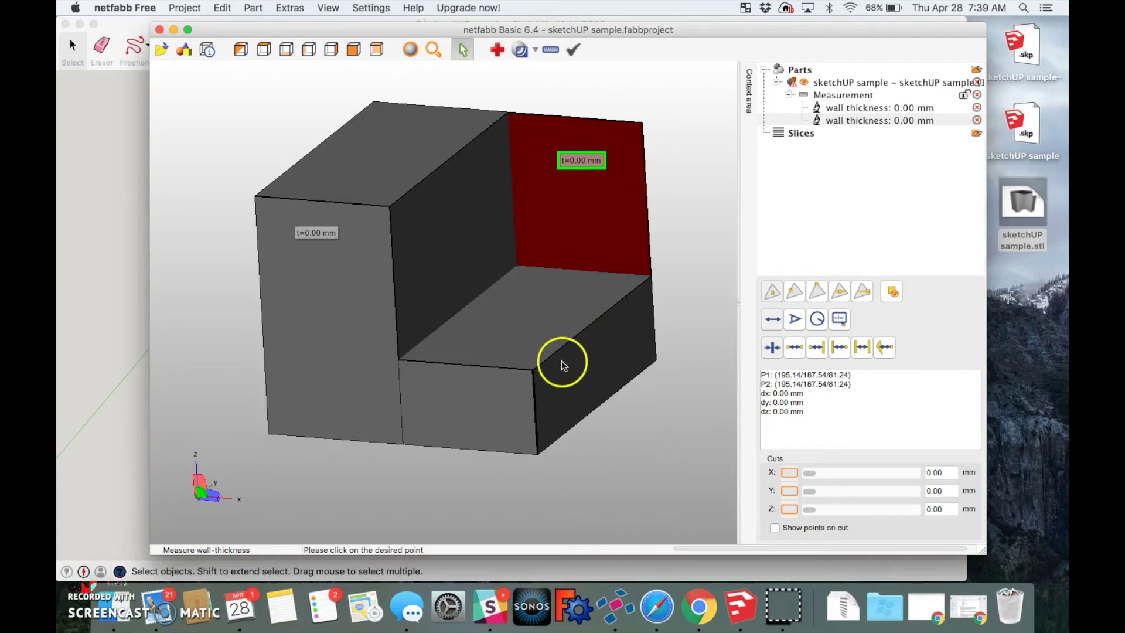
pyautogui.moveTo(544, 379); pyautogui.dragTo(492, 261, button='middle')
pyautogui.scroll(10, 500, 261)
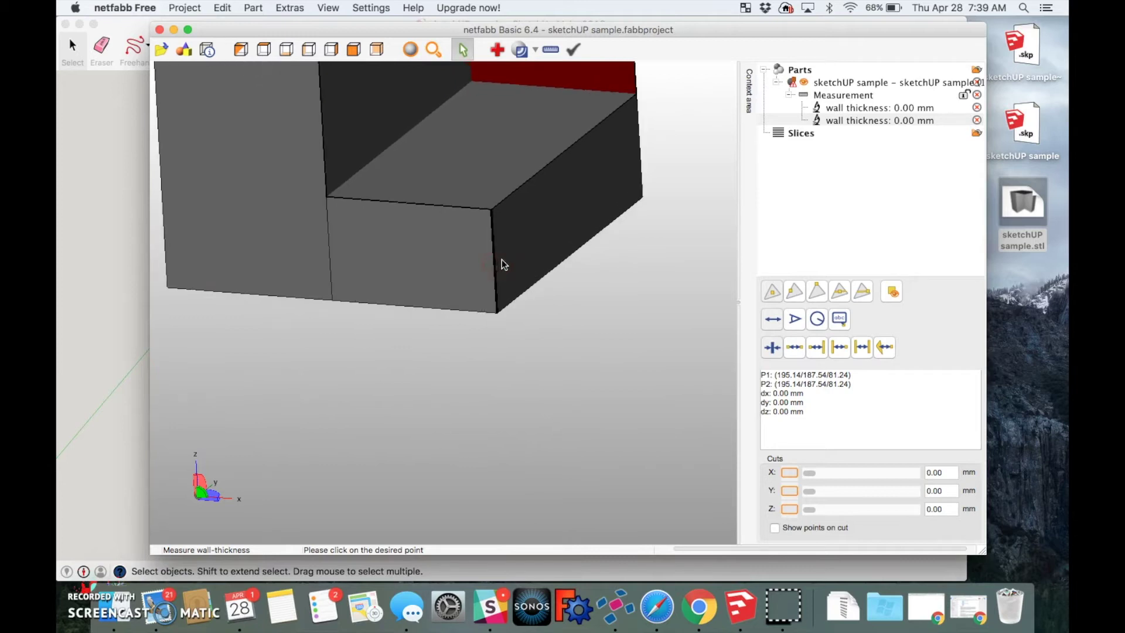
pyautogui.moveTo(622, 177); pyautogui.dragTo(505, 301, button='middle')
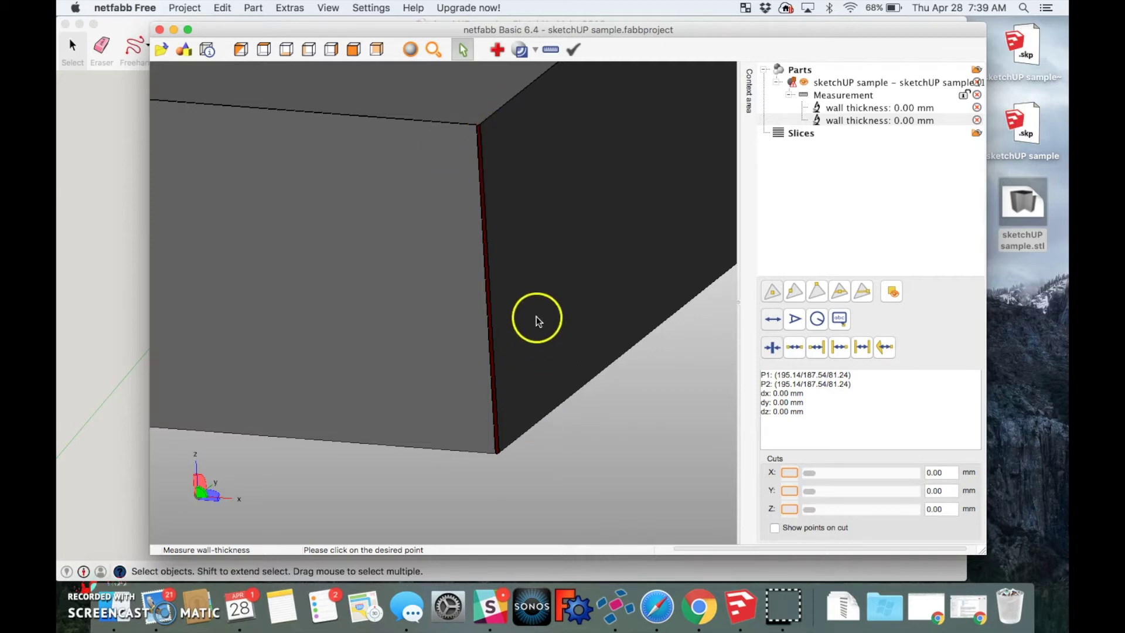
pyautogui.scroll(-5, 536, 316)
pyautogui.click(444, 240)
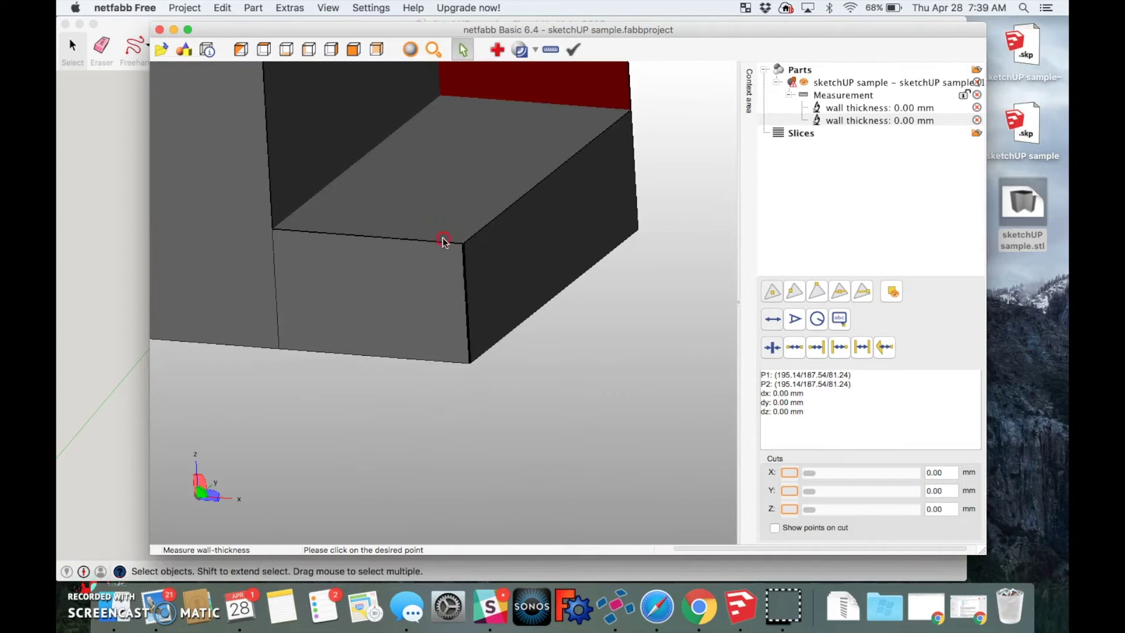
pyautogui.scroll(-5, 574, 335)
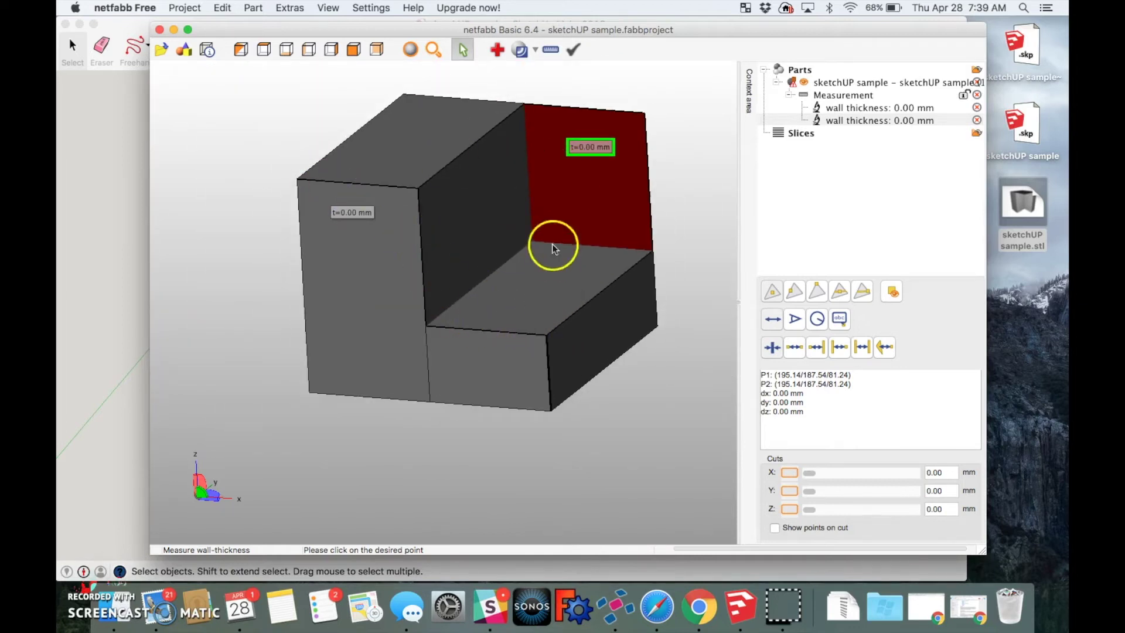
pyautogui.moveTo(432, 252); pyautogui.dragTo(530, 283, button='right')
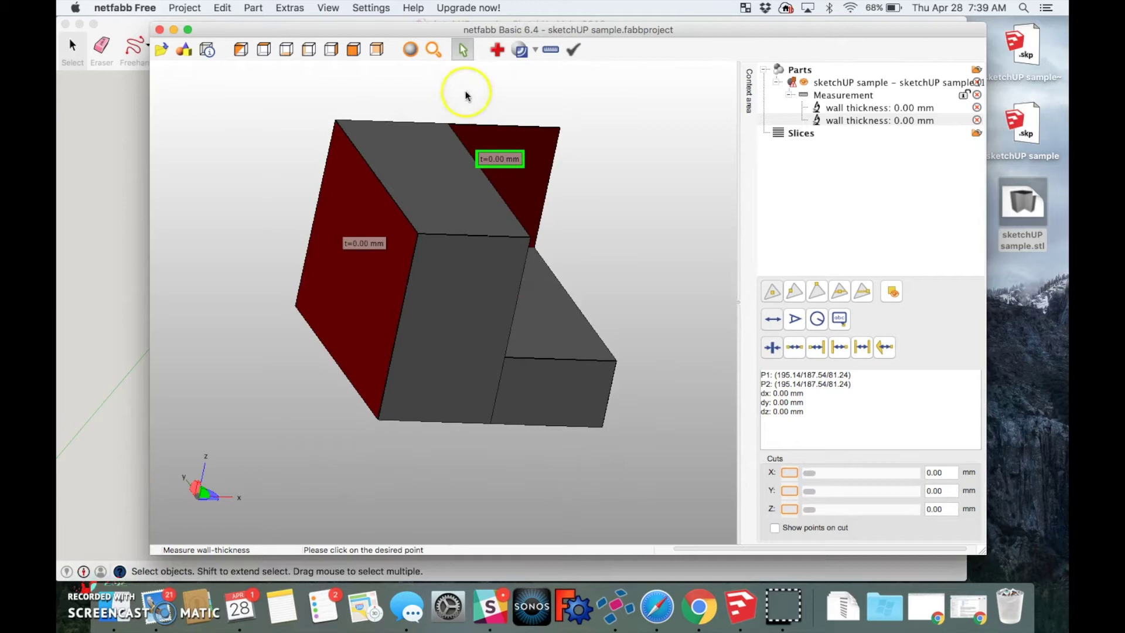
pyautogui.click(496, 50)
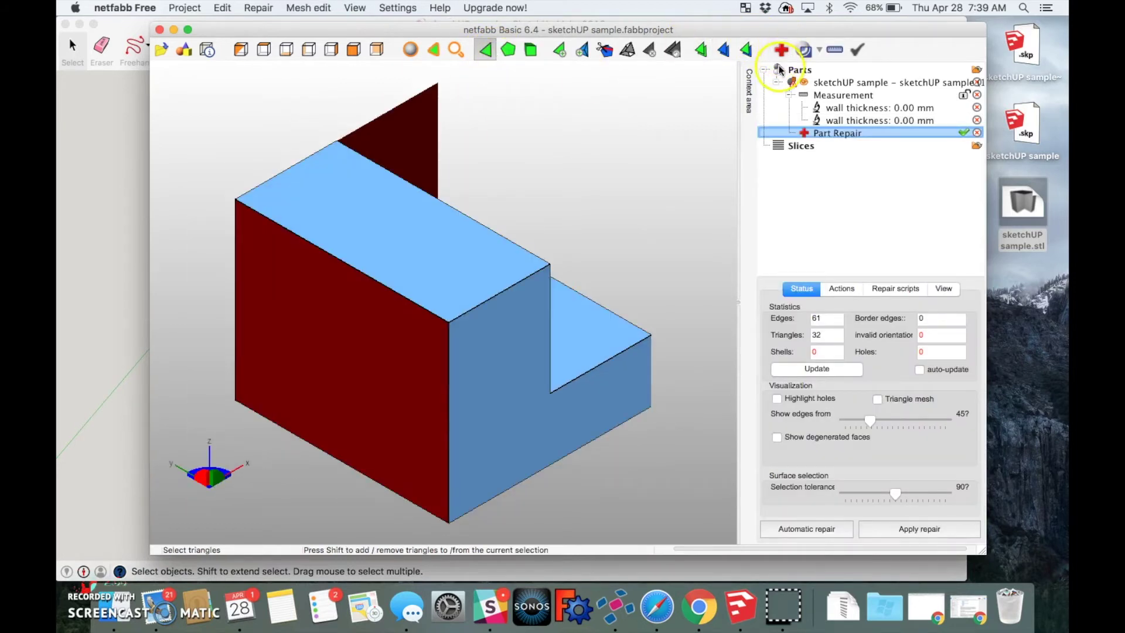
# Run netfabb's Default automatic repair, leaving 36 triangles and no reversed faces.
pyautogui.click(804, 529)
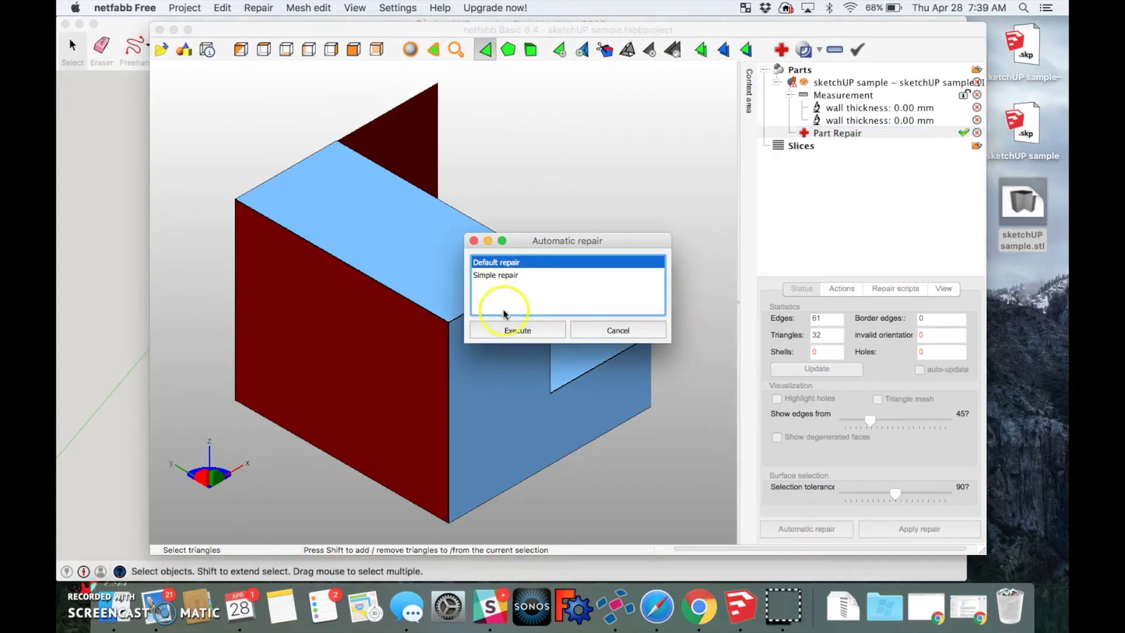
pyautogui.click(508, 329)
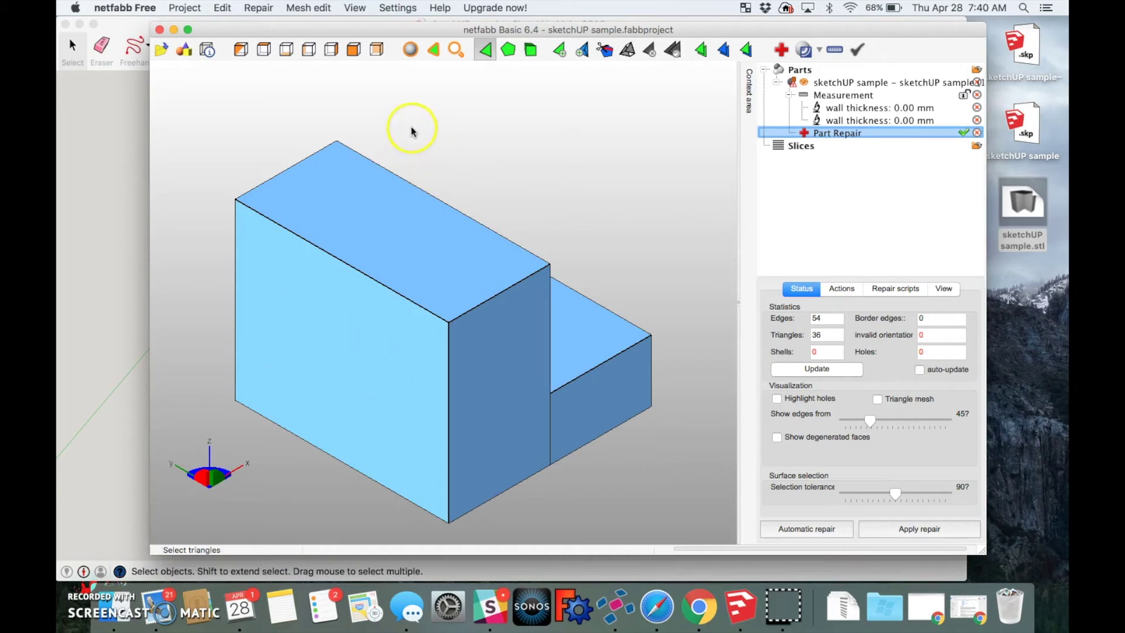
pyautogui.moveTo(572, 387); pyautogui.dragTo(436, 345, button='middle')
pyautogui.moveTo(437, 346)
pyautogui.mouseDown(button='right')
pyautogui.moveTo(490, 344)
pyautogui.moveTo(429, 336)
pyautogui.moveTo(483, 339)
pyautogui.moveTo(426, 348)
pyautogui.mouseUp(button='right')
pyautogui.scroll(10, 484, 359)
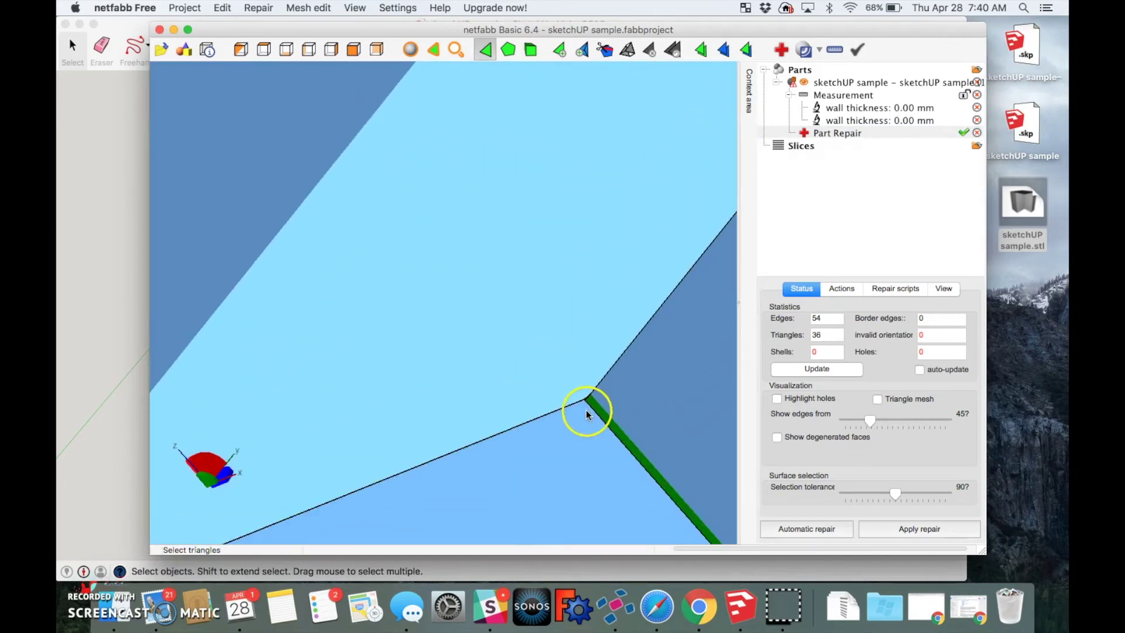
# Inspect the thin green edge on the repaired model, then apply the repair.
pyautogui.moveTo(586, 409); pyautogui.dragTo(419, 198, button='middle')
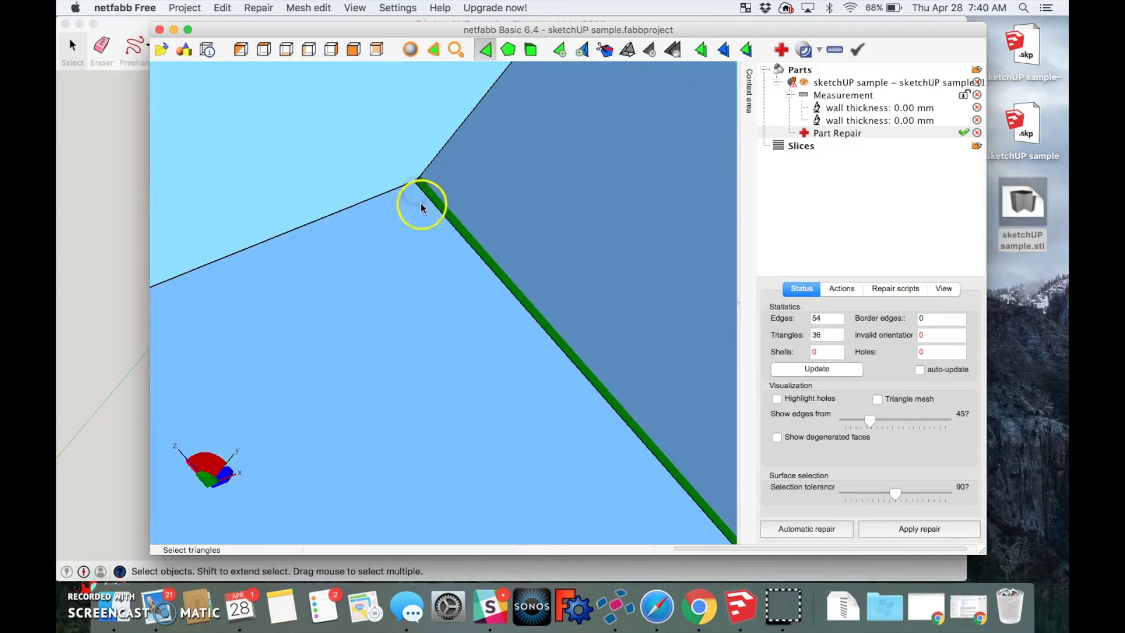
pyautogui.scroll(-2, 447, 302)
pyautogui.scroll(-5, 446, 302)
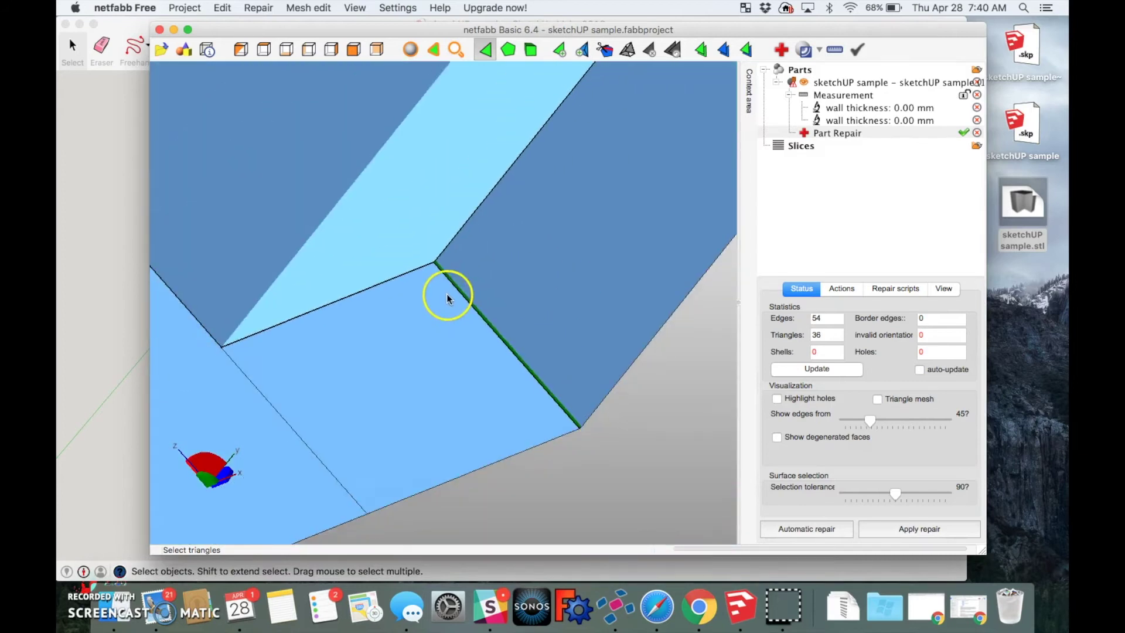
pyautogui.moveTo(390, 265); pyautogui.dragTo(433, 320, button='middle')
pyautogui.click(900, 531)
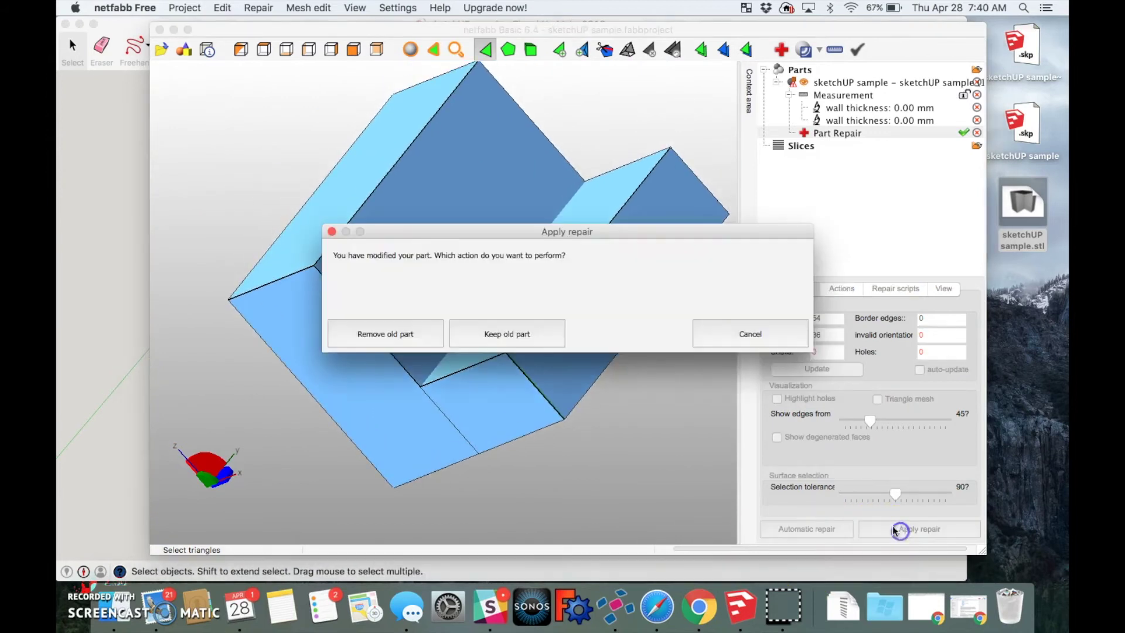
# Replace the original part with the repaired one and look it over from a new angle.
pyautogui.click(399, 334)
pyautogui.moveTo(533, 363); pyautogui.dragTo(449, 353, button='right')
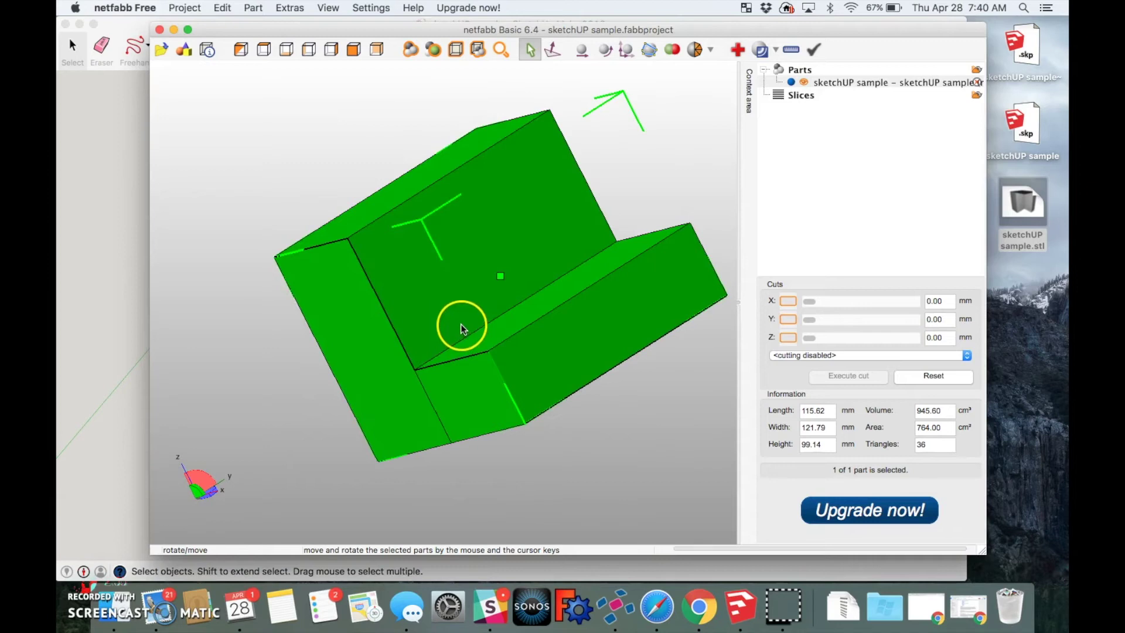
pyautogui.moveTo(461, 328); pyautogui.dragTo(416, 332)
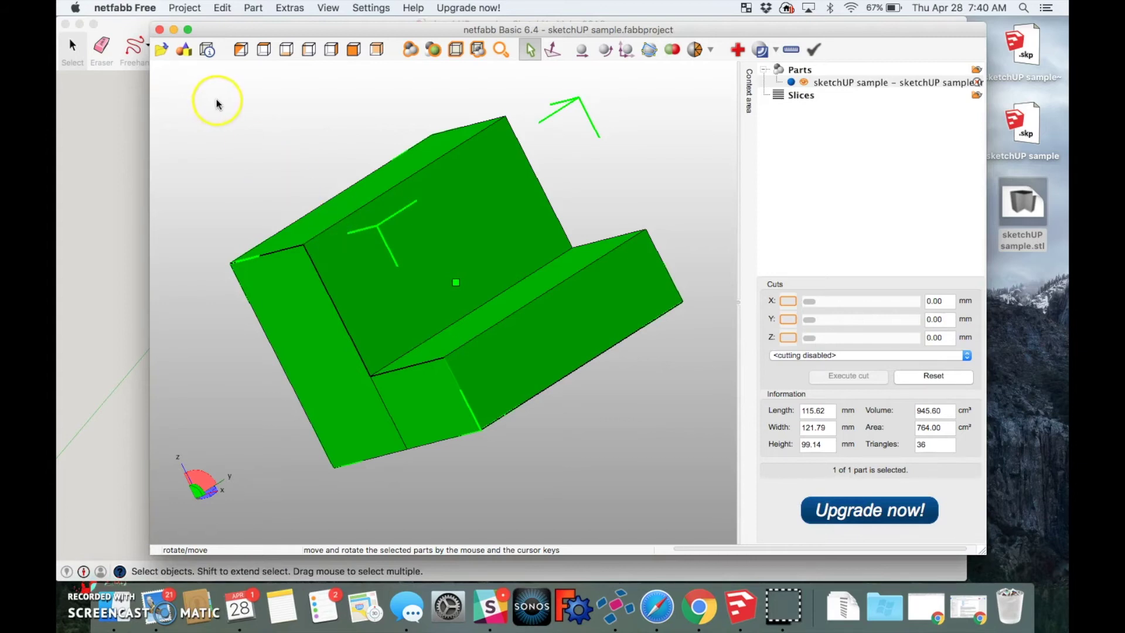
# Close the netfabb project without saving changes and return to SketchUp.
pyautogui.click(159, 29)
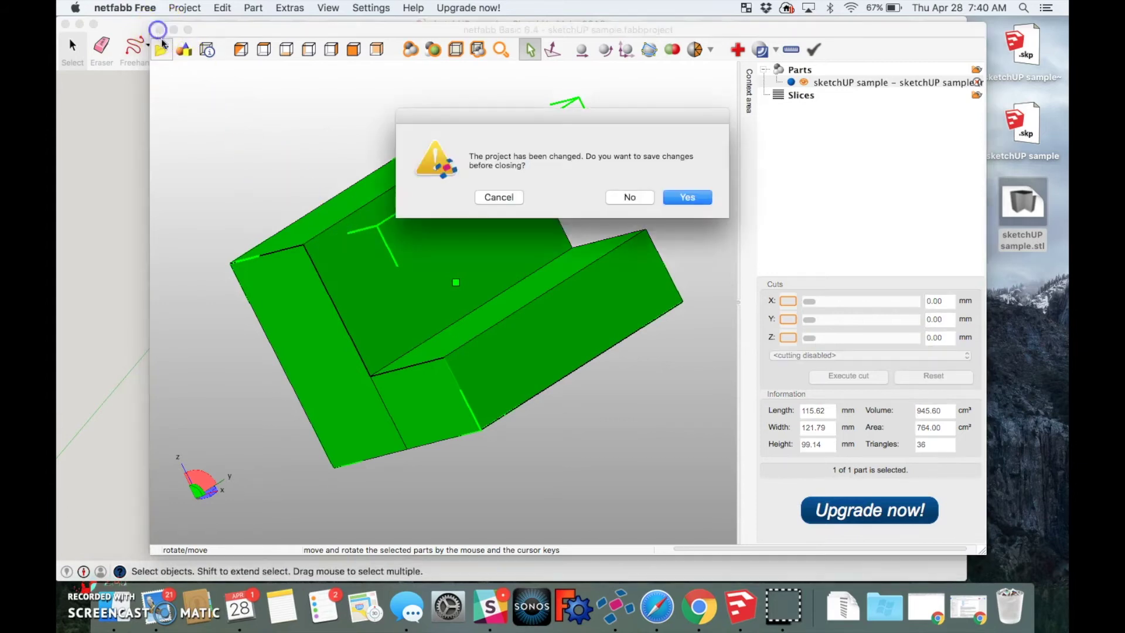
pyautogui.click(622, 199)
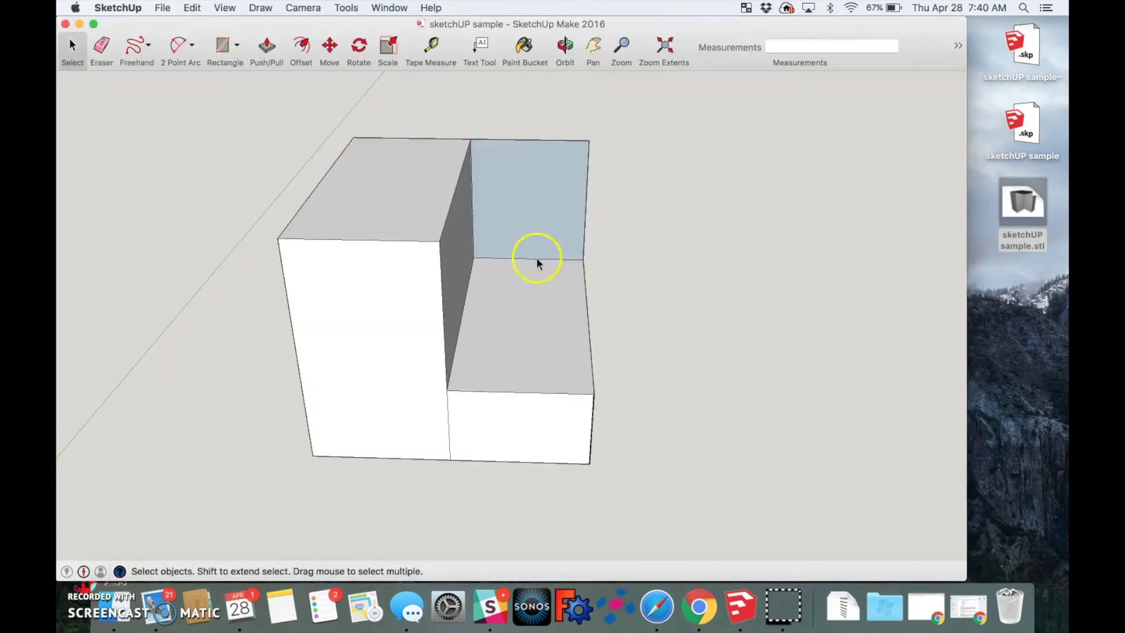
pyautogui.click(571, 46)
# Orbit the block to reveal its left side face showing the bluish back side.
pyautogui.moveTo(456, 332); pyautogui.dragTo(590, 326)
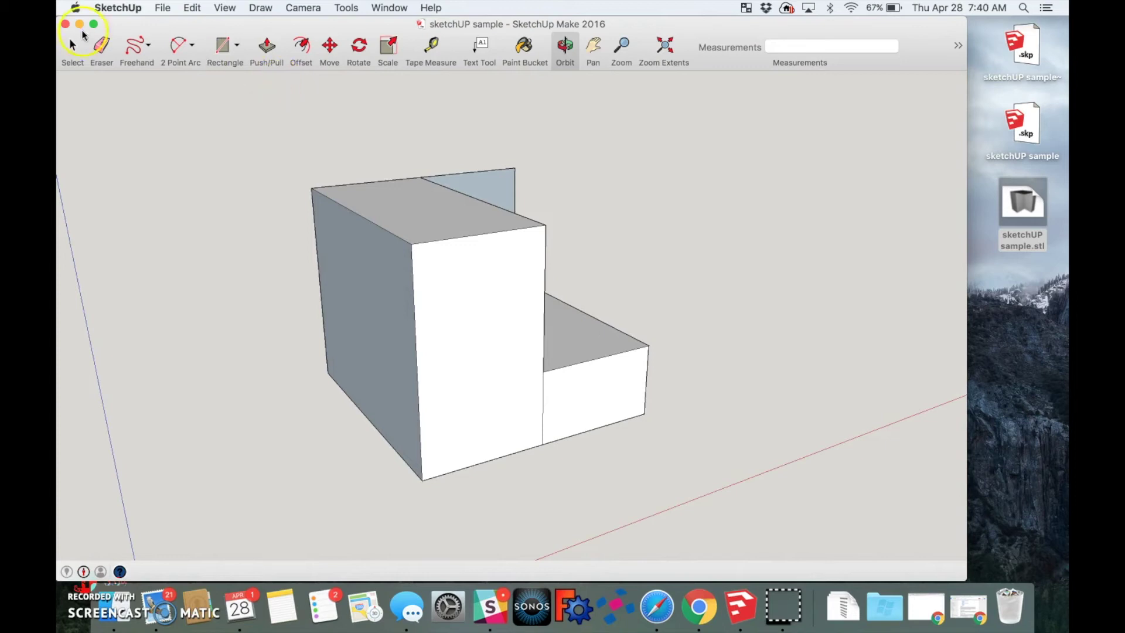
pyautogui.click(74, 46)
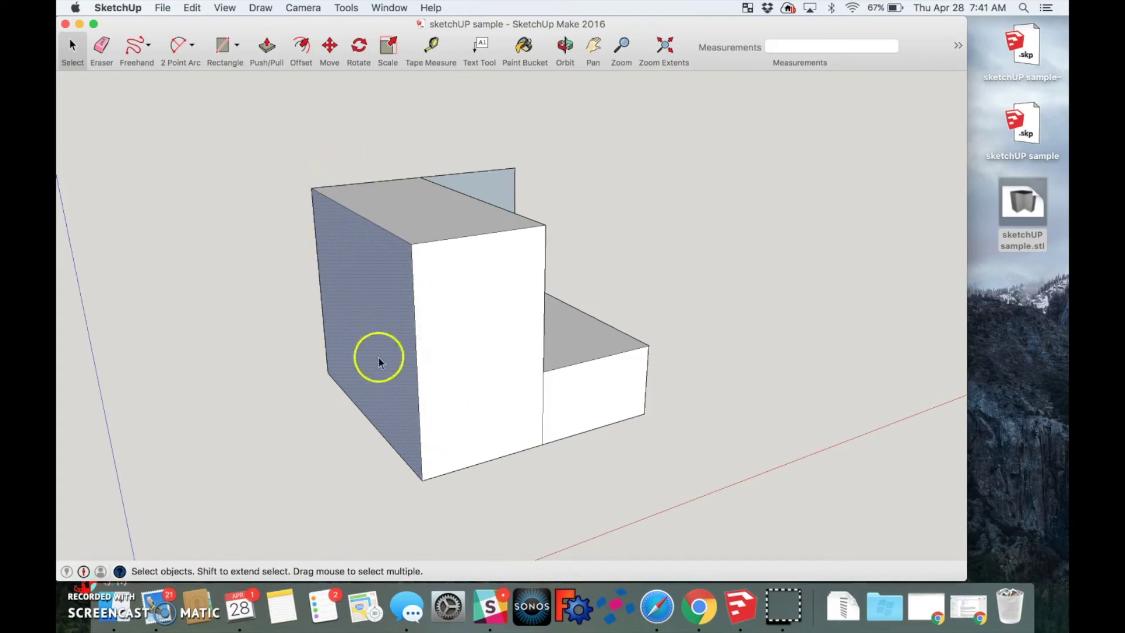
# Reverse the block's bluish left side face so its white front side shows.
pyautogui.rightClick(368, 300)
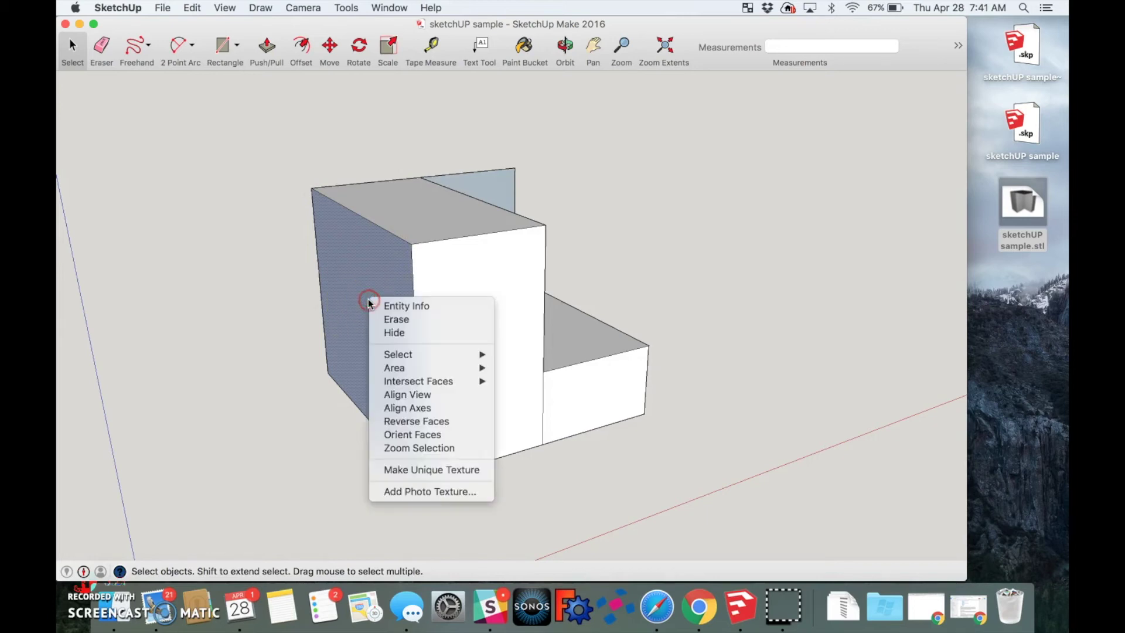
pyautogui.click(416, 422)
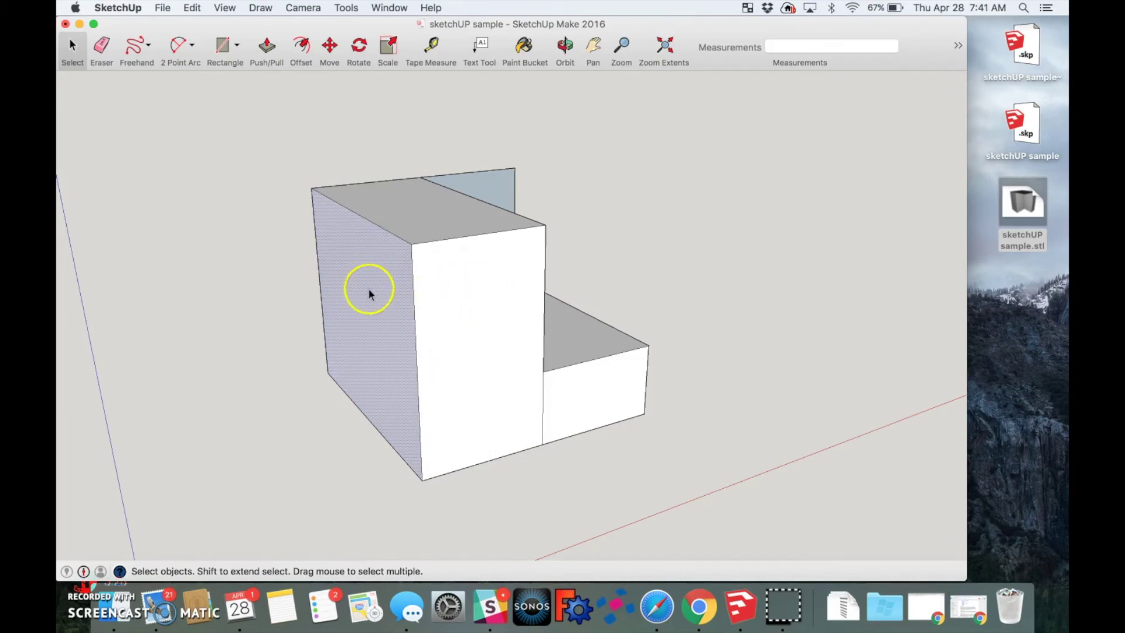
pyautogui.moveTo(475, 311); pyautogui.dragTo(528, 290, button='middle')
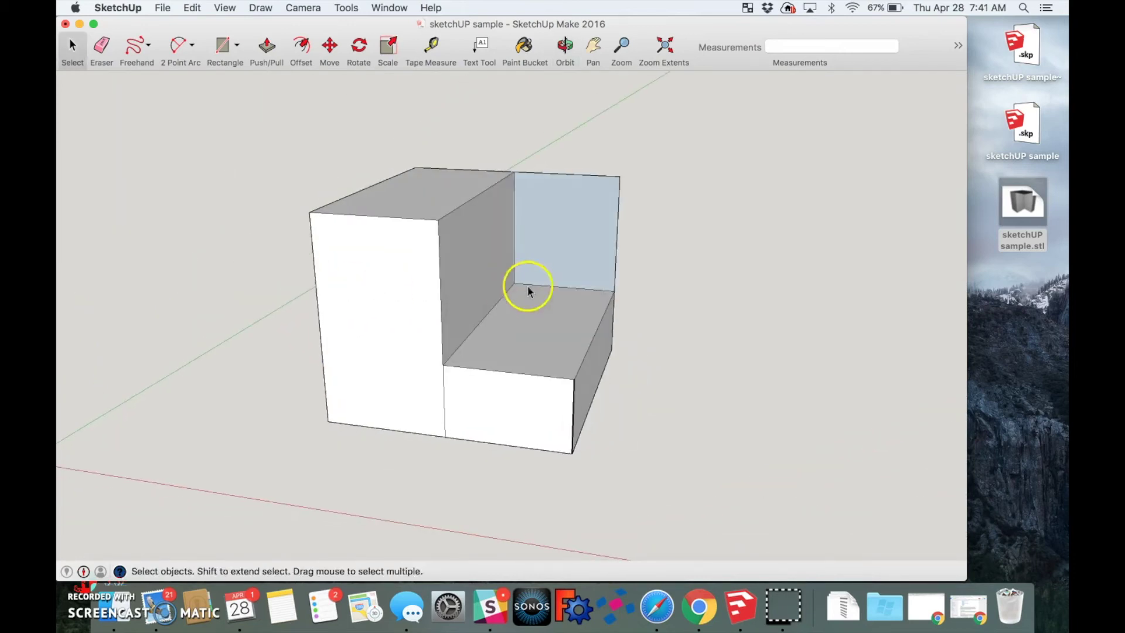
# Orbit low and zoom in close on the thin dark gap at the block's front corner.
pyautogui.scroll(-2, 437, 303)
pyautogui.moveTo(442, 303); pyautogui.dragTo(520, 339, button='middle')
pyautogui.scroll(-2, 522, 352)
pyautogui.scroll(3, 525, 363)
pyautogui.scroll(5, 526, 364)
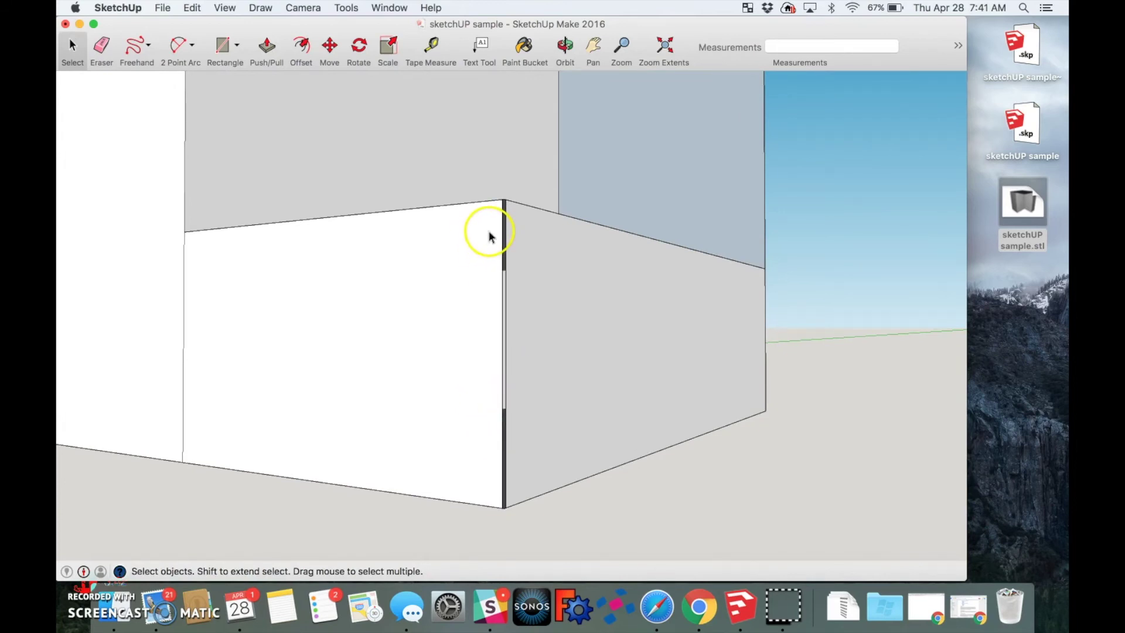
# Draw a 35.19 mm × 0.25 mm rectangle spanning the front-corner gap to close it.
pyautogui.click(219, 47)
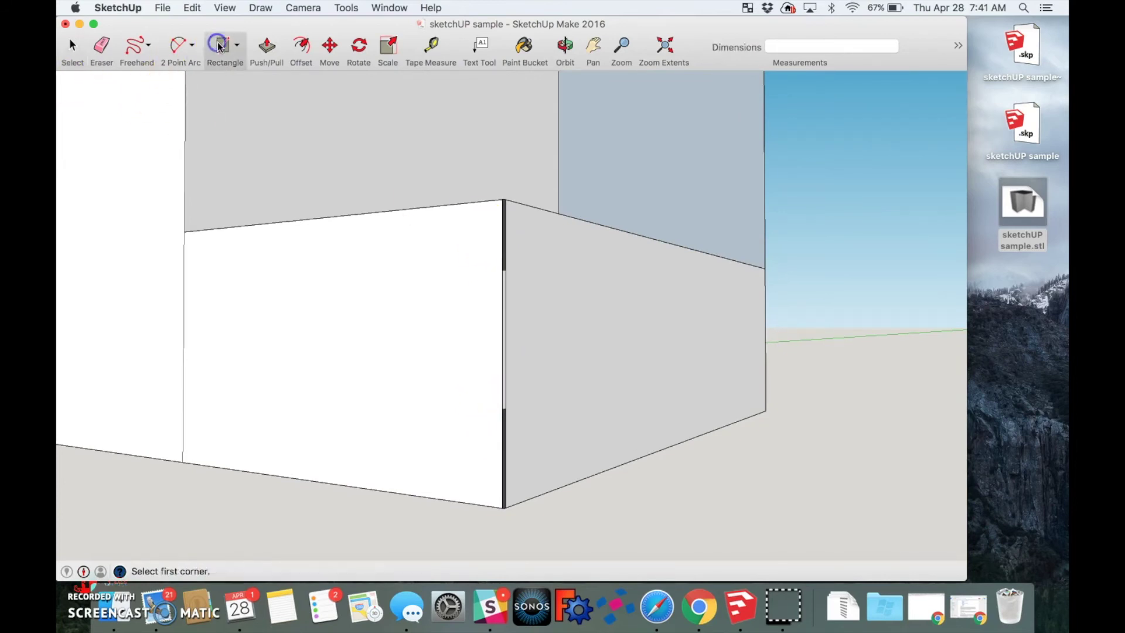
pyautogui.moveTo(498, 209); pyautogui.dragTo(512, 252, button='middle')
pyautogui.scroll(4, 507, 257)
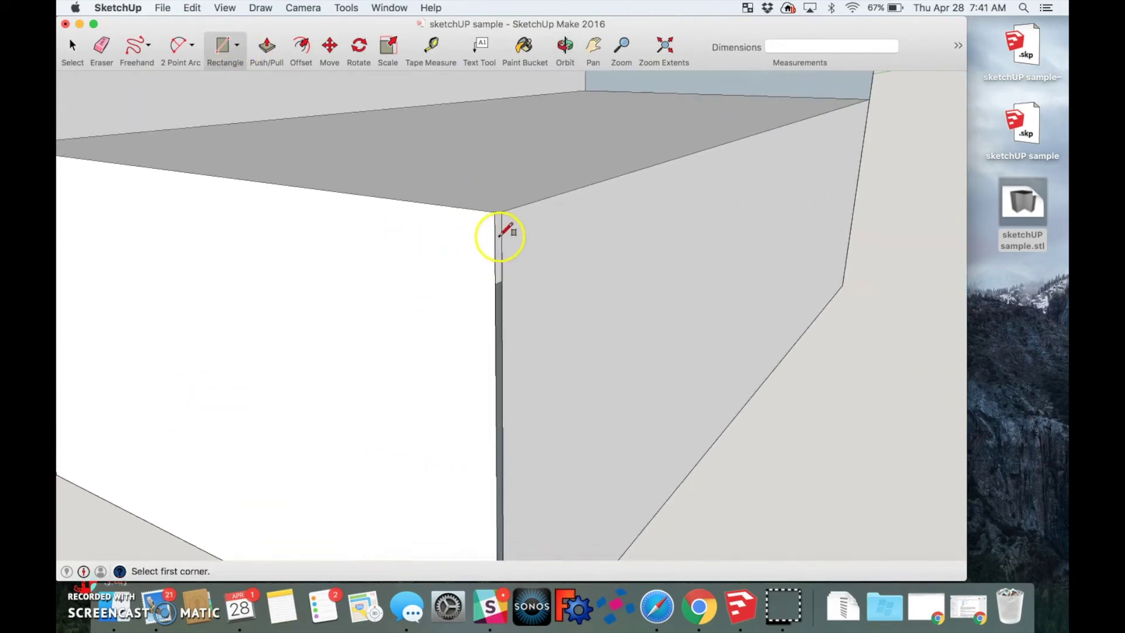
pyautogui.click(499, 212)
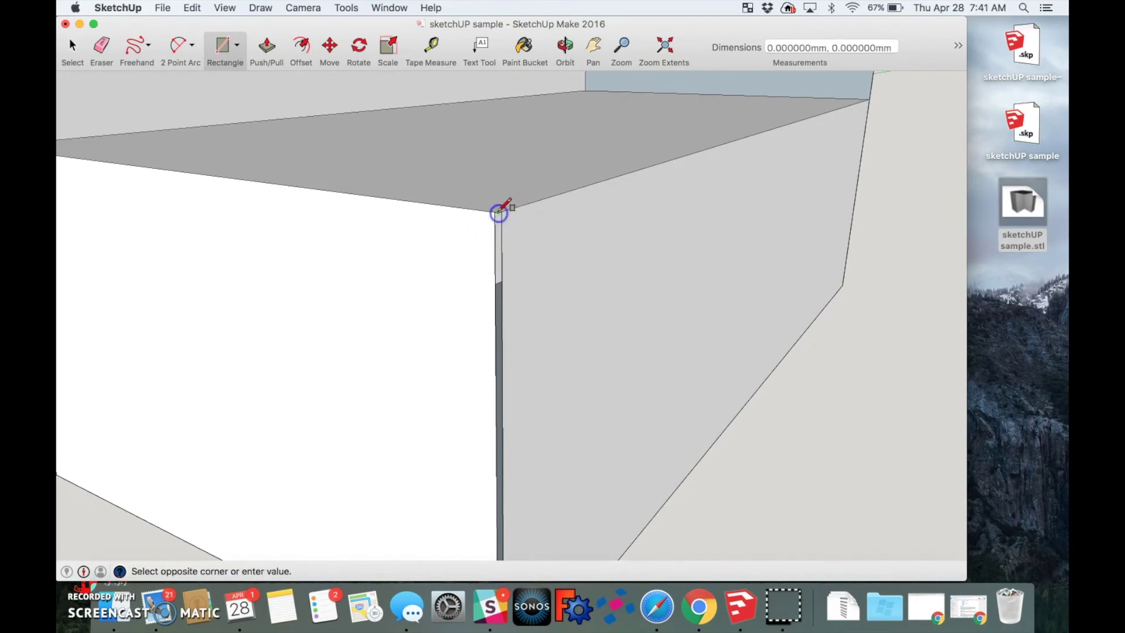
pyautogui.scroll(-5, 477, 319)
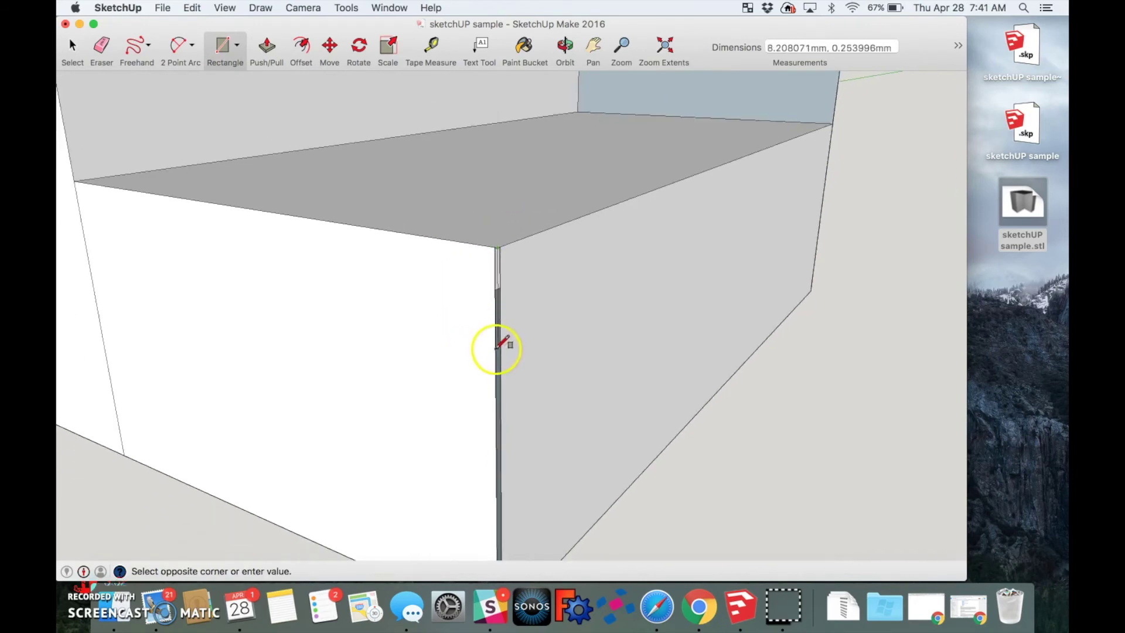
pyautogui.scroll(-2, 486, 438)
pyautogui.scroll(6, 489, 502)
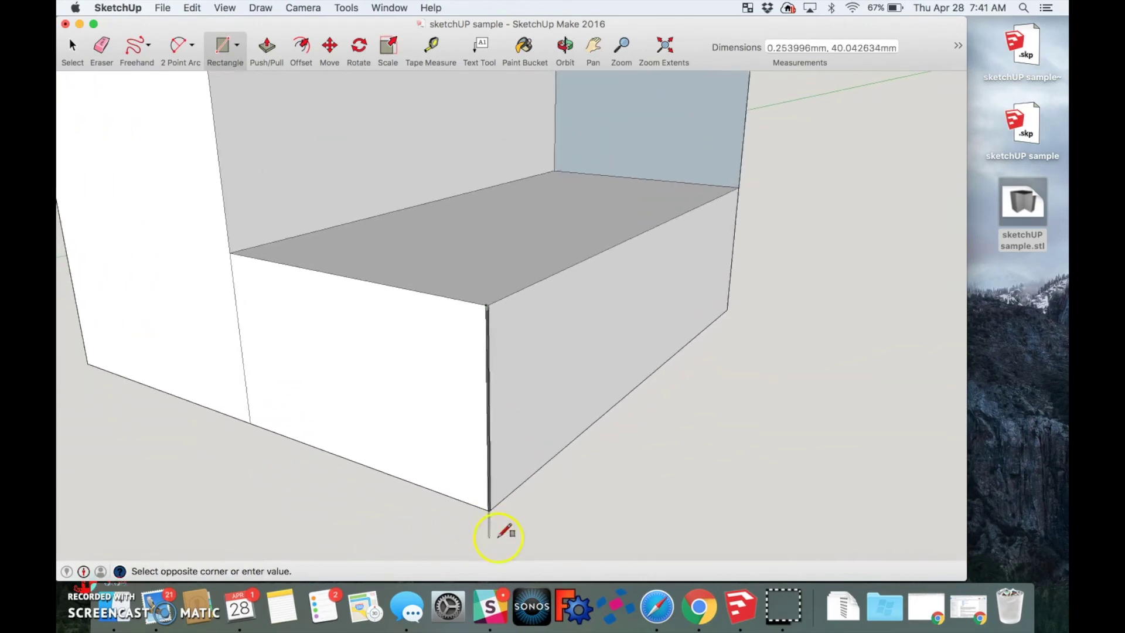
pyautogui.scroll(3, 487, 501)
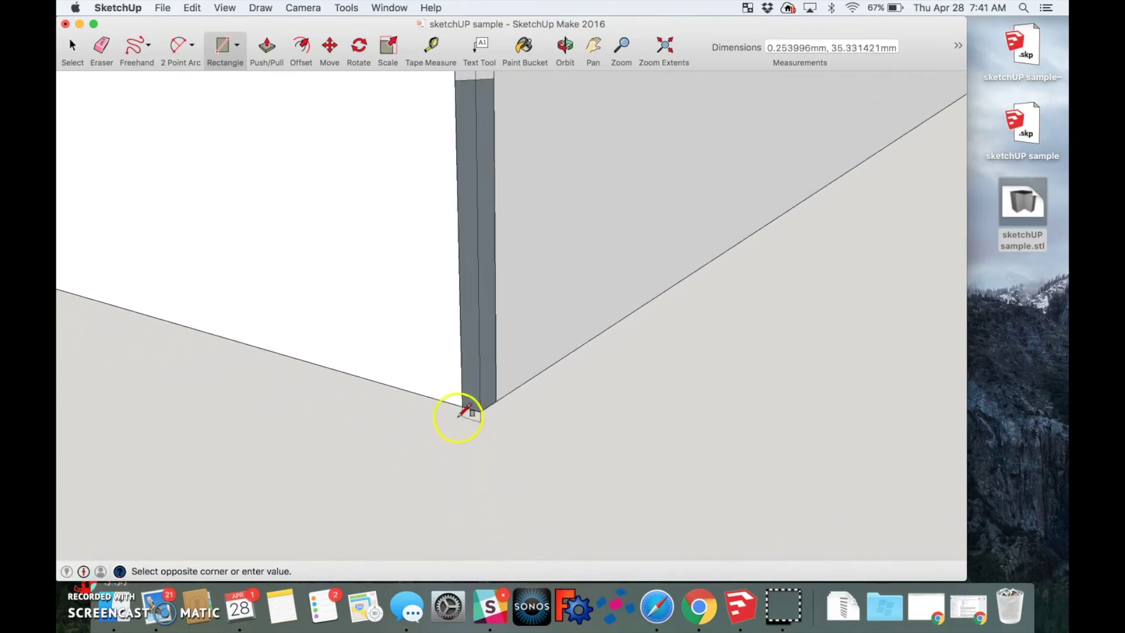
pyautogui.click(463, 405)
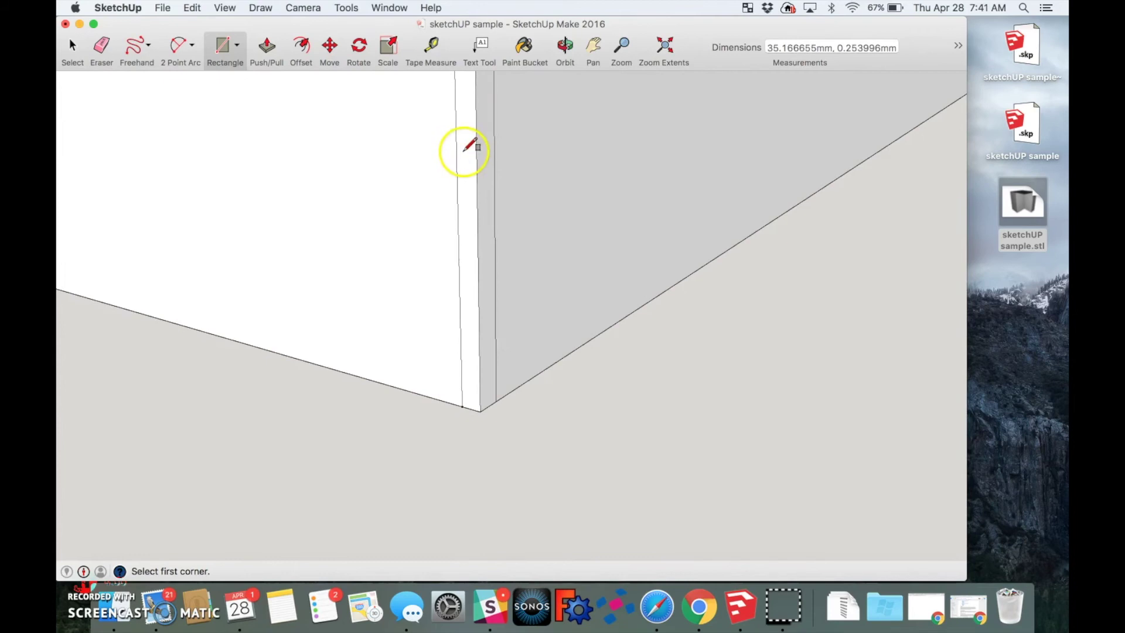
pyautogui.scroll(1, 451, 139)
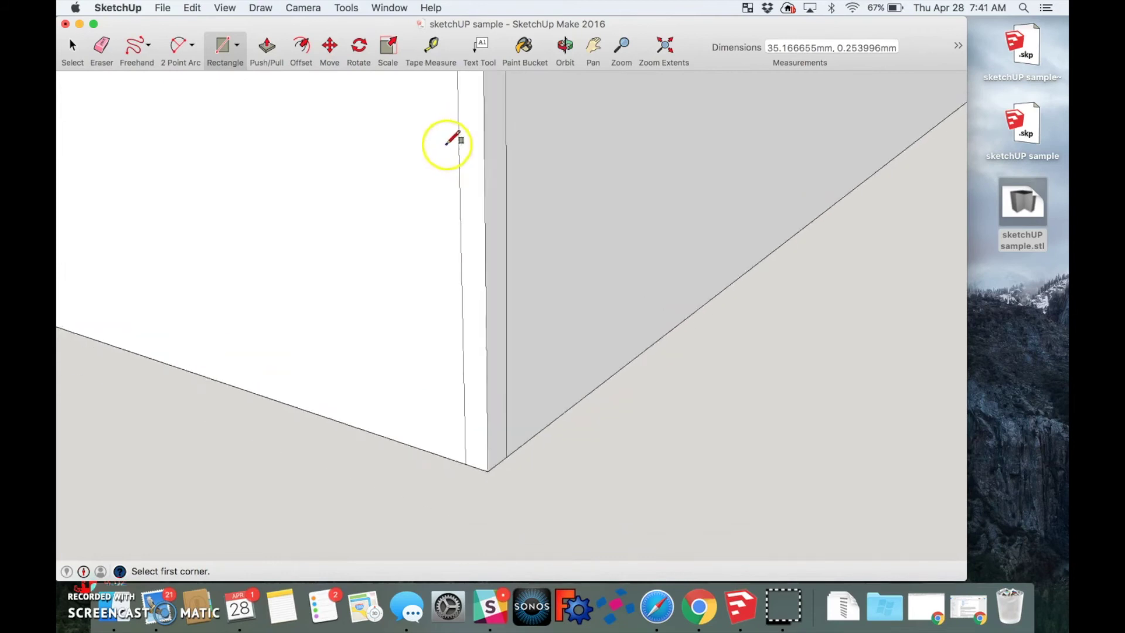
pyautogui.click(70, 46)
pyautogui.scroll(3, 417, 160)
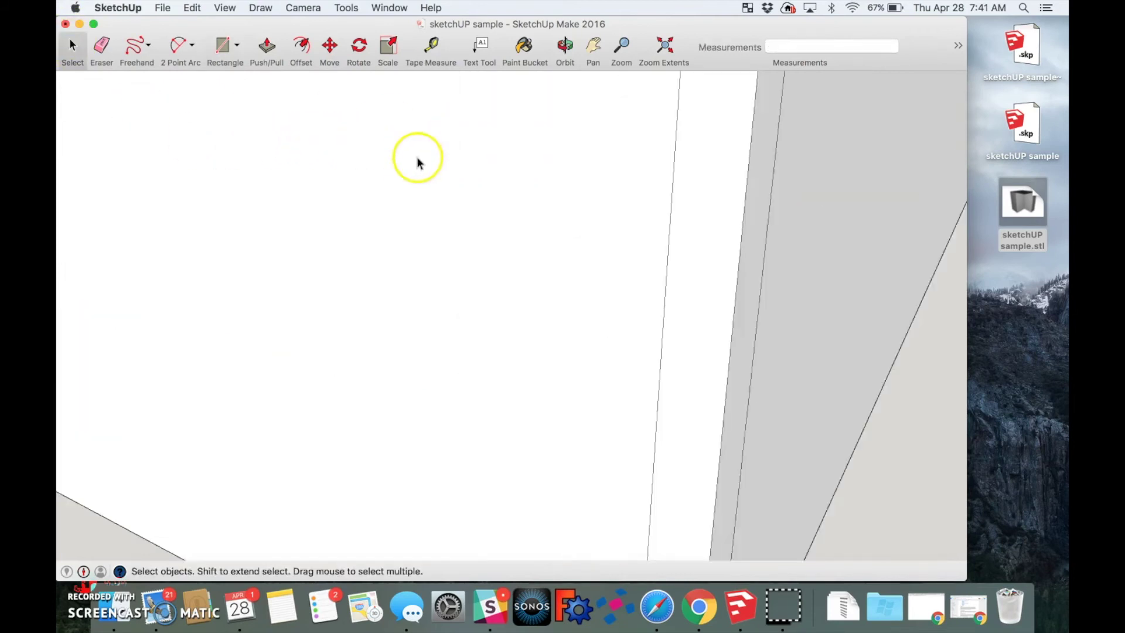
pyautogui.scroll(-4, 426, 156)
# Orbit, pan and zoom to frame the whole L-shaped block from above.
pyautogui.moveTo(427, 151); pyautogui.dragTo(427, 176, button='middle')
pyautogui.click(595, 51)
pyautogui.moveTo(427, 118); pyautogui.dragTo(422, 164)
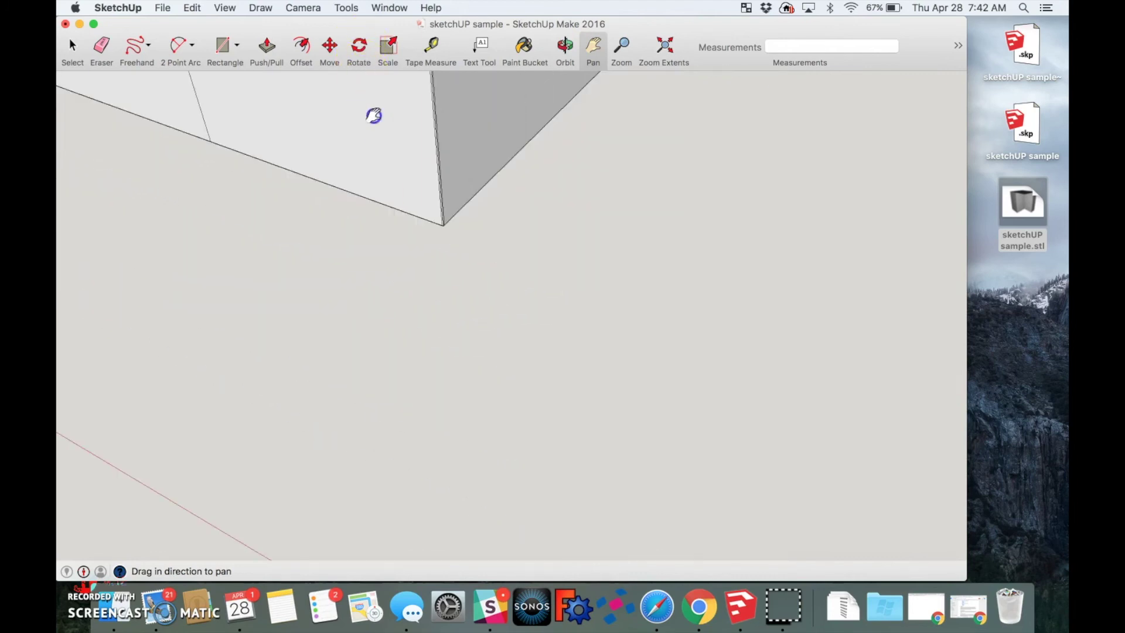
pyautogui.moveTo(374, 115); pyautogui.dragTo(449, 409)
pyautogui.moveTo(439, 138); pyautogui.dragTo(489, 303)
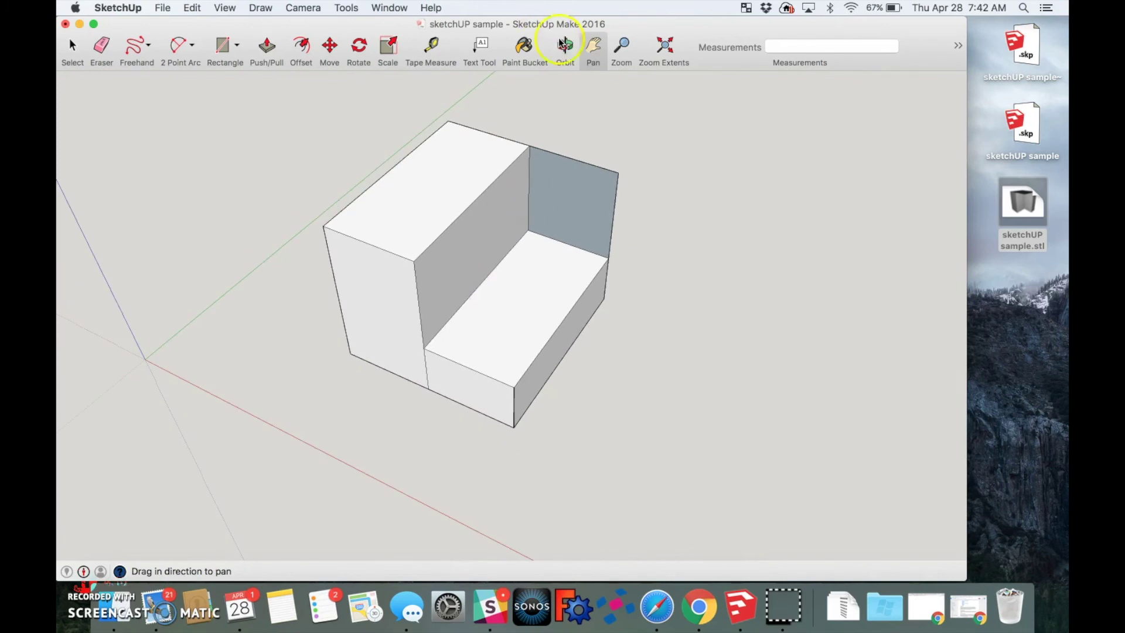
pyautogui.scroll(3, 570, 154)
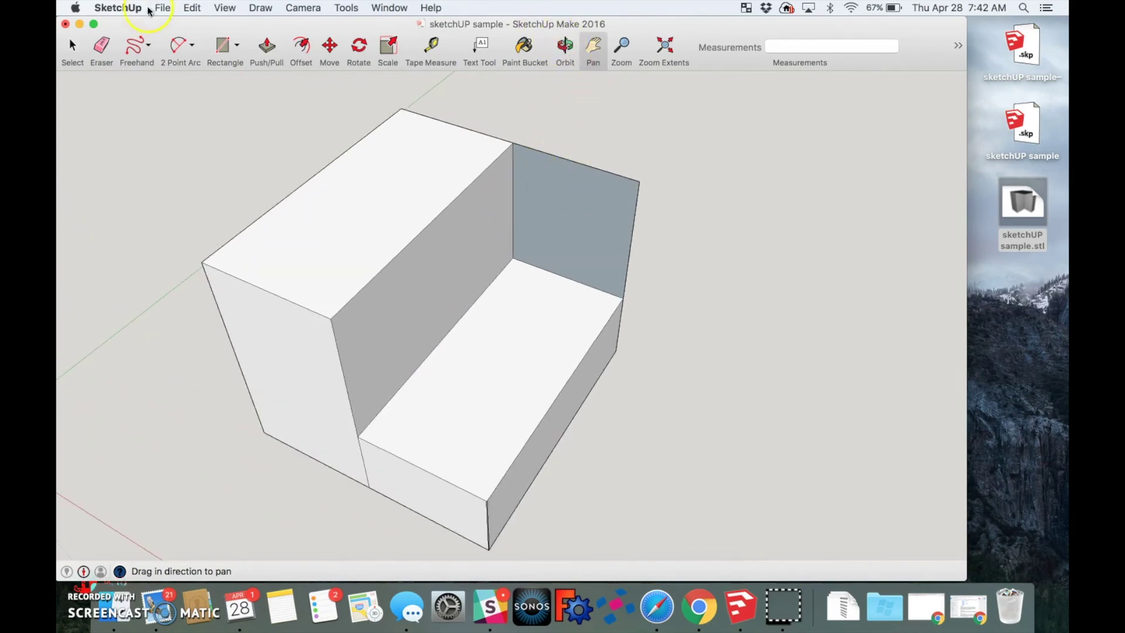
pyautogui.click(223, 47)
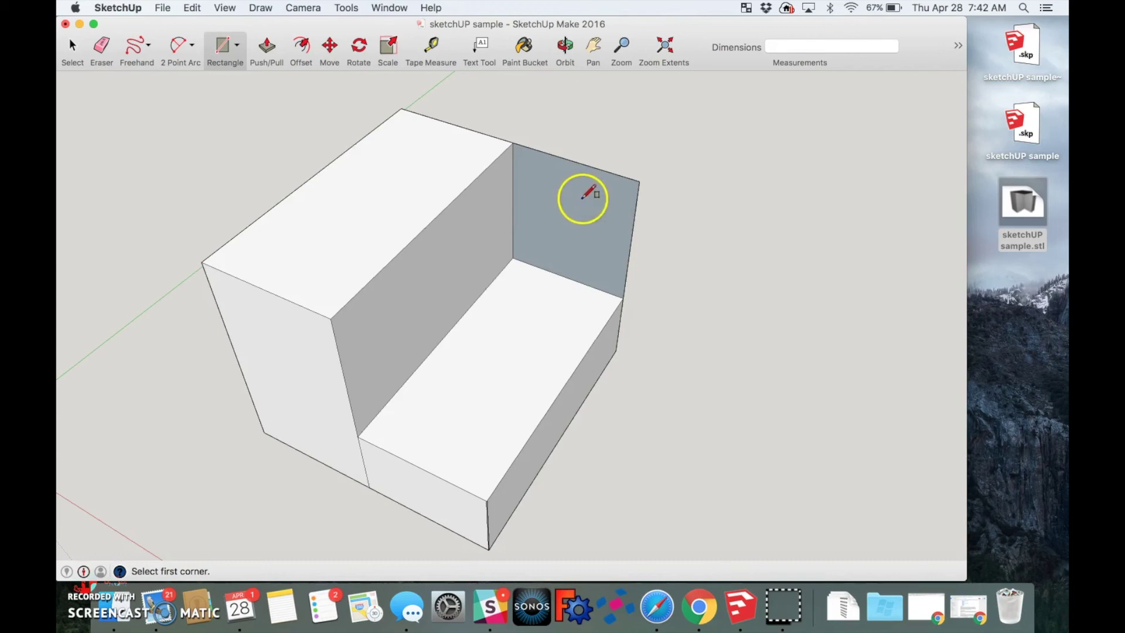
# Cap the back wall's top gap with a thin rectangle strip along its top edge.
pyautogui.click(639, 181)
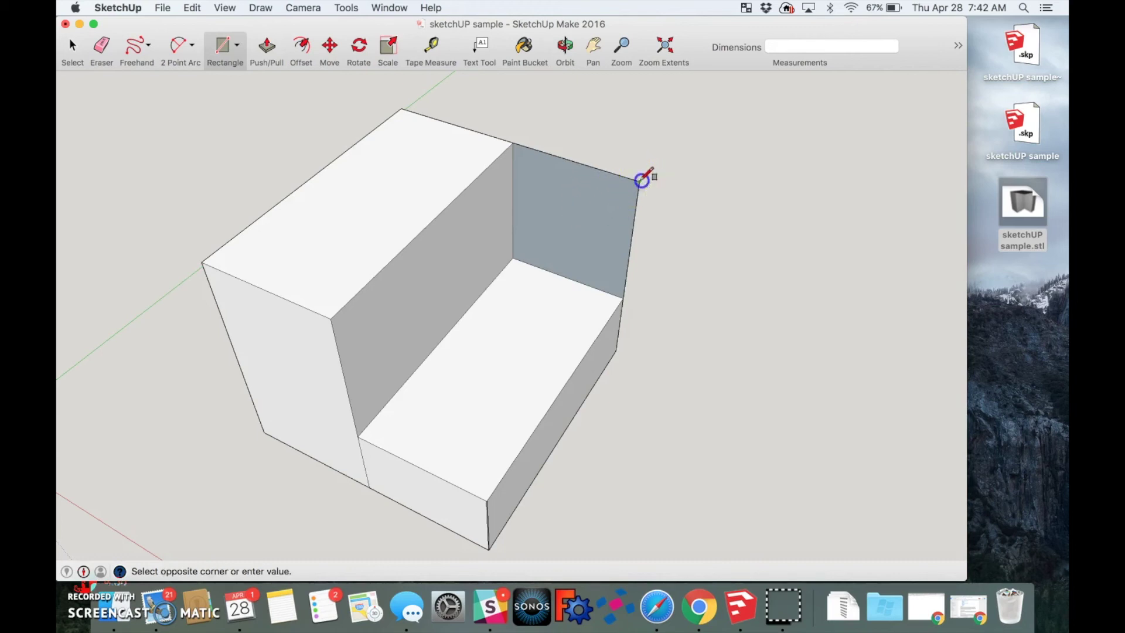
pyautogui.click(508, 148)
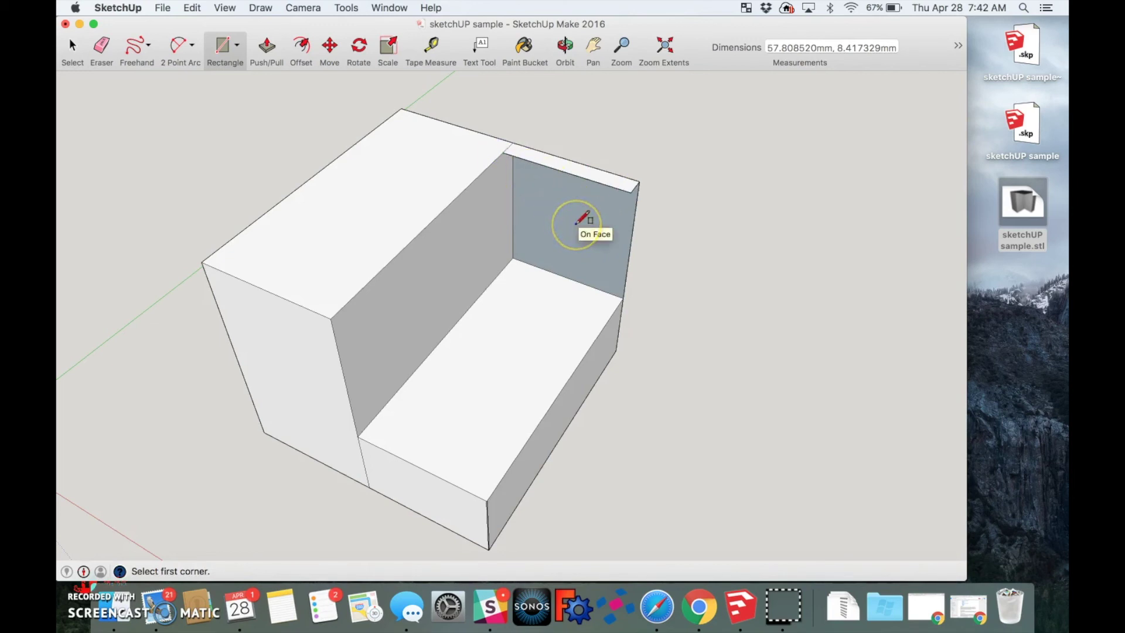
pyautogui.click(514, 169)
pyautogui.click(627, 179)
# Redraw the back wall's inner face with a rectangle so its white front shows.
pyautogui.click(636, 185)
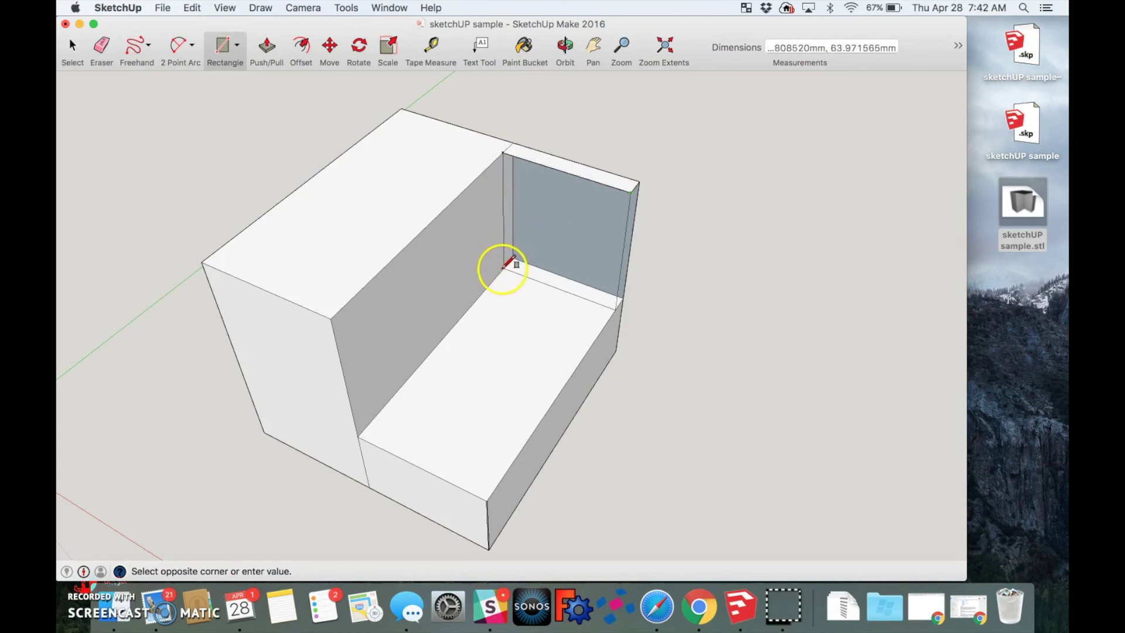
pyautogui.click(503, 268)
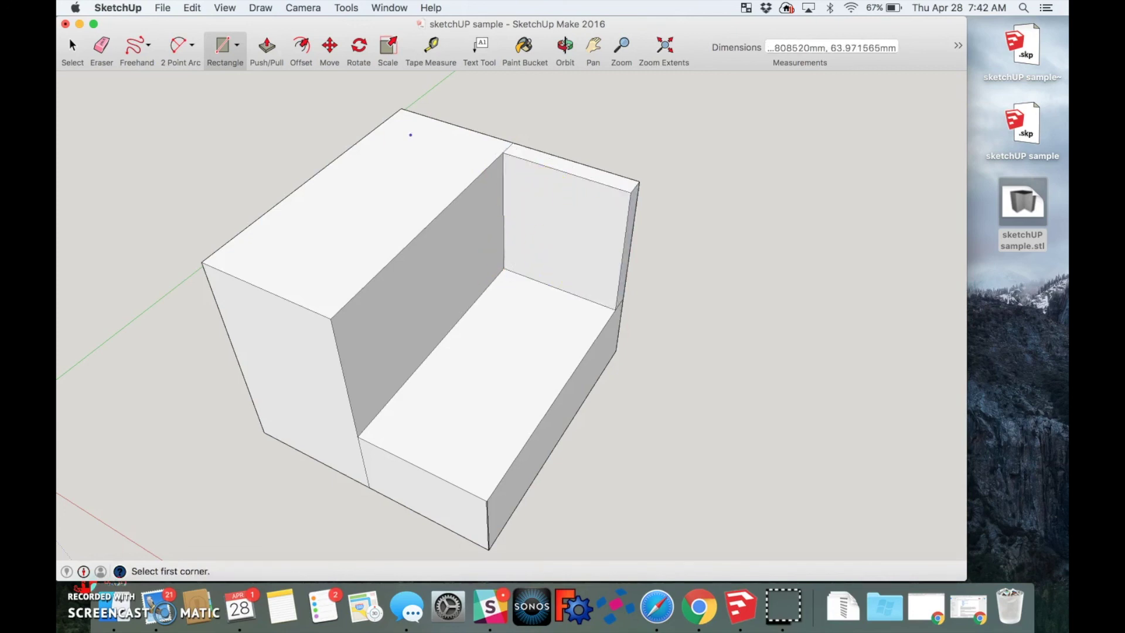
pyautogui.click(74, 45)
pyautogui.moveTo(469, 334); pyautogui.dragTo(480, 362, button='middle')
pyautogui.moveTo(467, 311); pyautogui.dragTo(419, 316, button='middle')
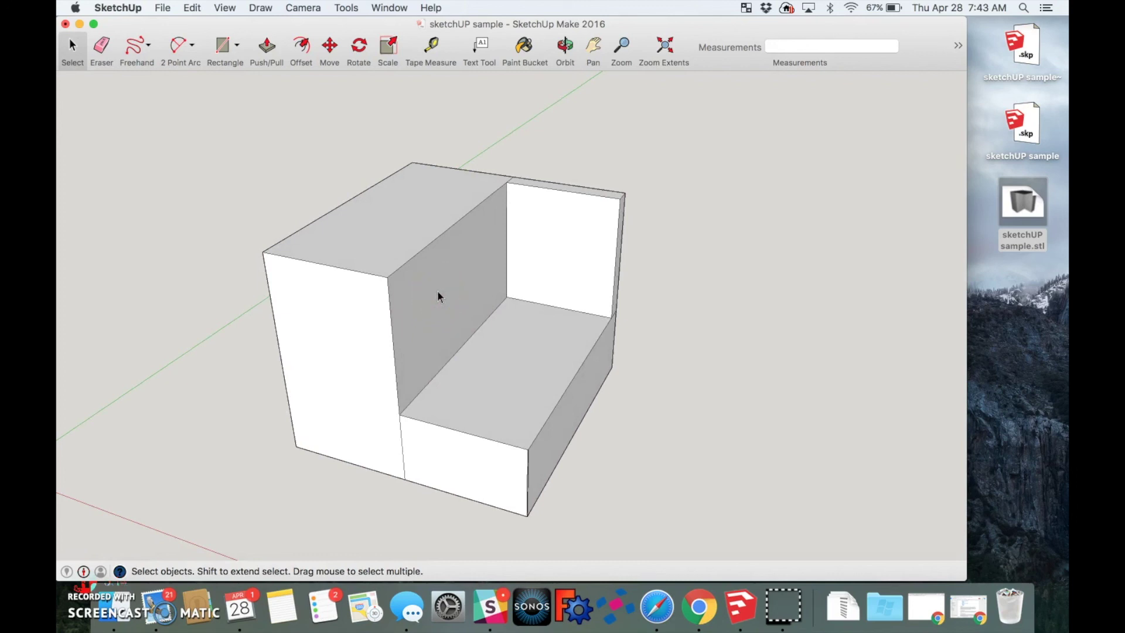
pyautogui.click(582, 221)
pyautogui.moveTo(524, 423)
pyautogui.mouseDown(button='middle')
pyautogui.moveTo(523, 462)
pyautogui.moveTo(527, 409)
pyautogui.mouseUp(button='middle')
pyautogui.scroll(-2, 515, 409)
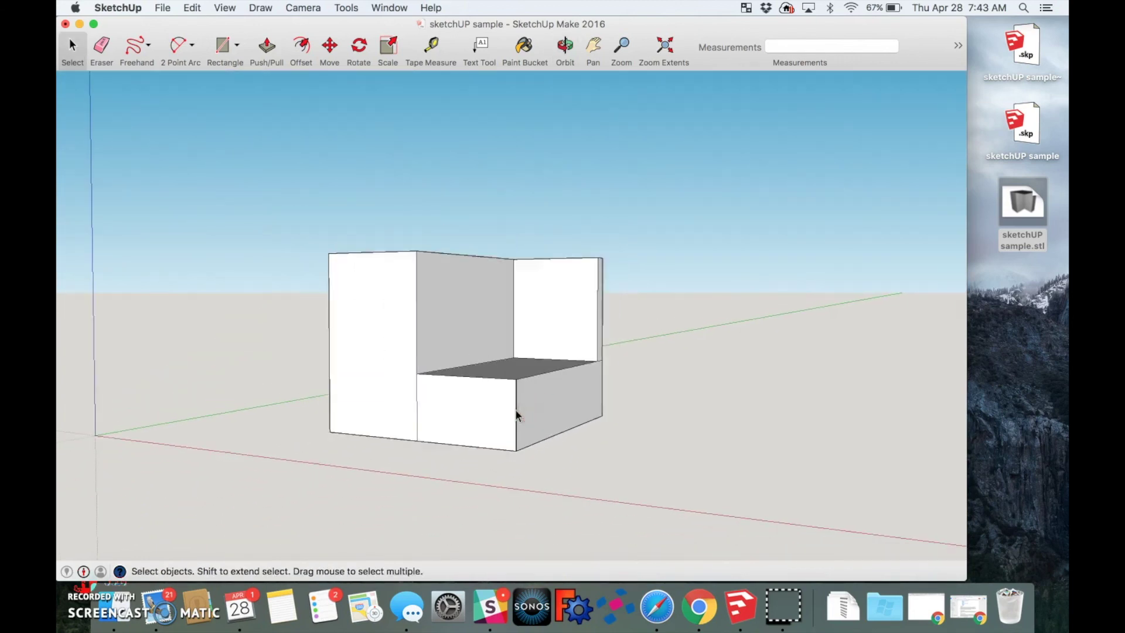
pyautogui.scroll(10, 514, 409)
pyautogui.scroll(2, 510, 302)
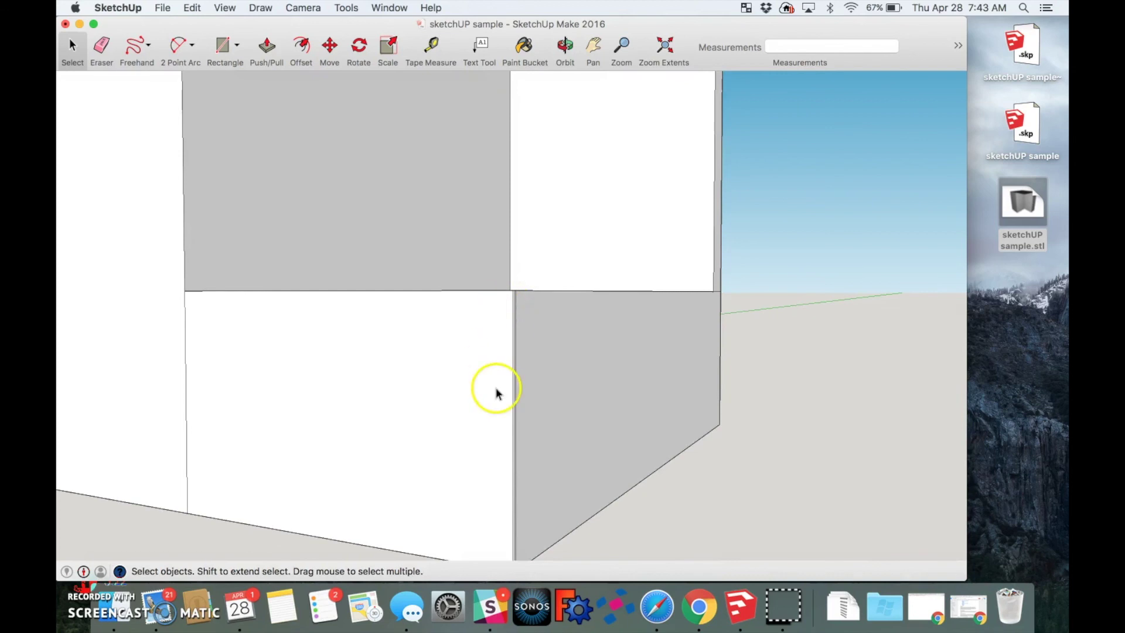